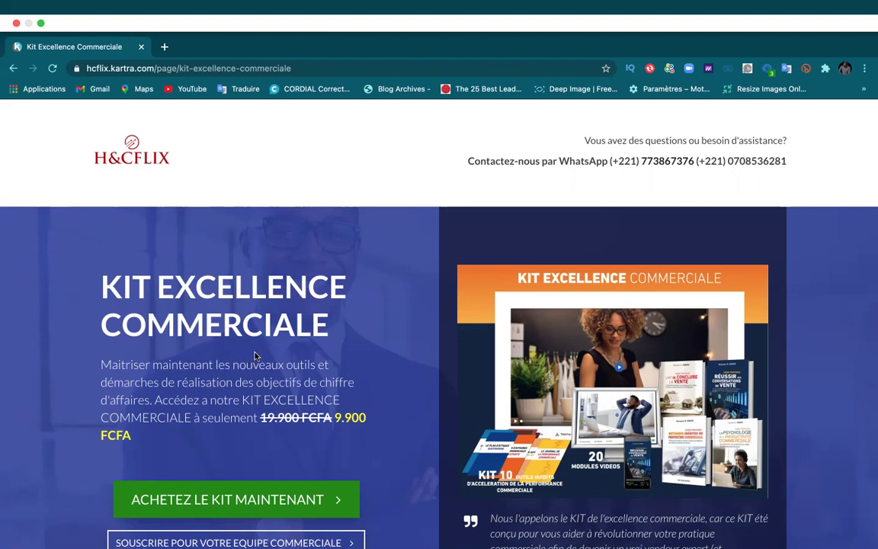
Step: Scroll through the kit's sales page, then jump to the 9.900 FCFA purchase offer with its countdown
scroll(334, 385, "down", 4)
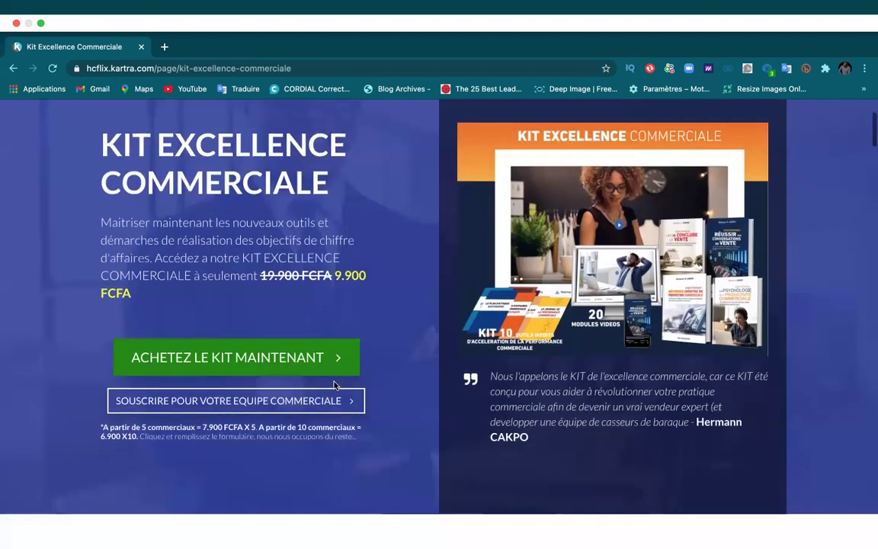
scroll(334, 385, "down", 6)
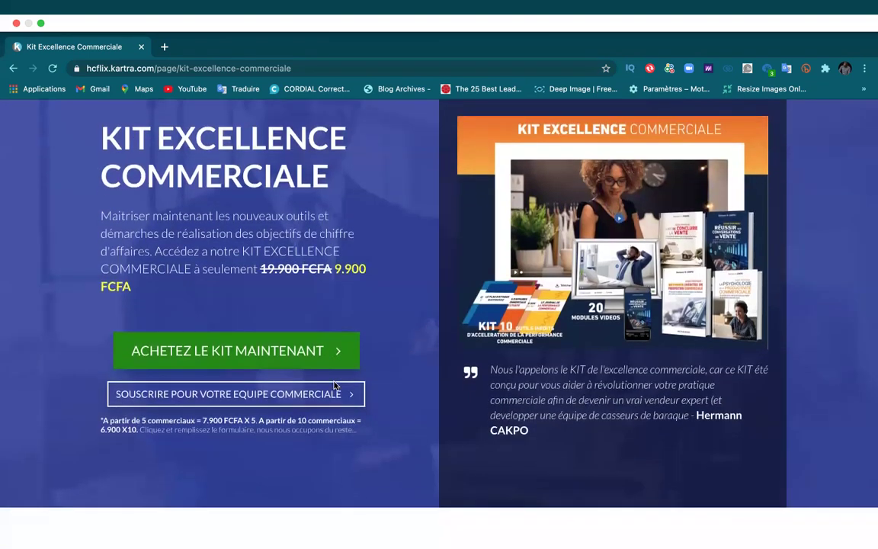
scroll(334, 385, "down", 13)
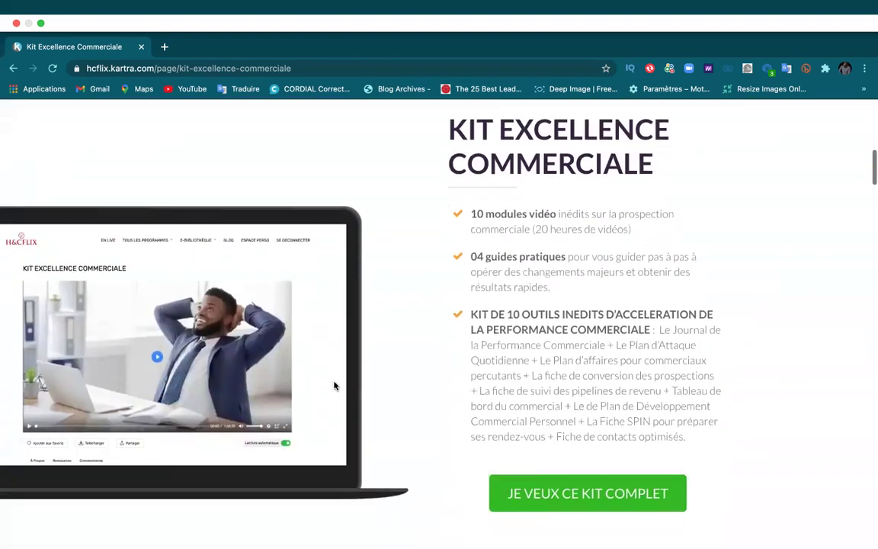
scroll(333, 385, "up", 20)
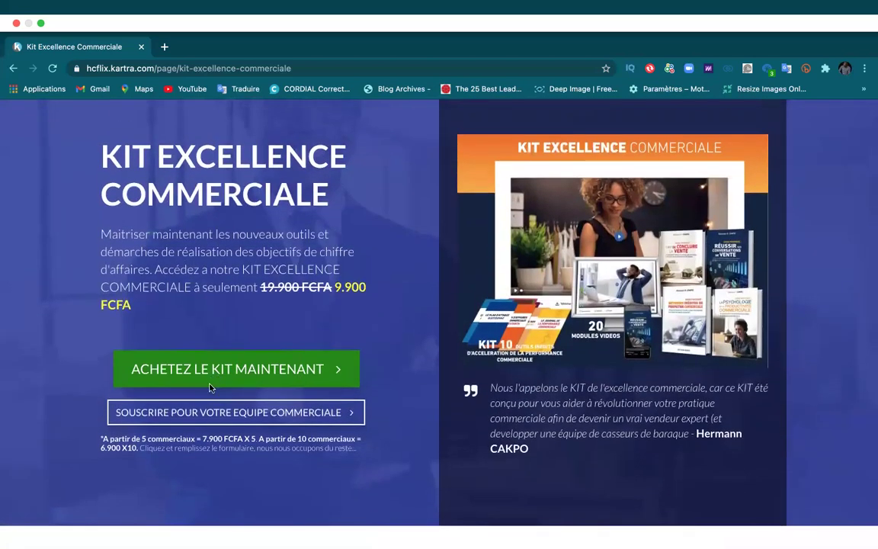
scroll(260, 310, "down", 3)
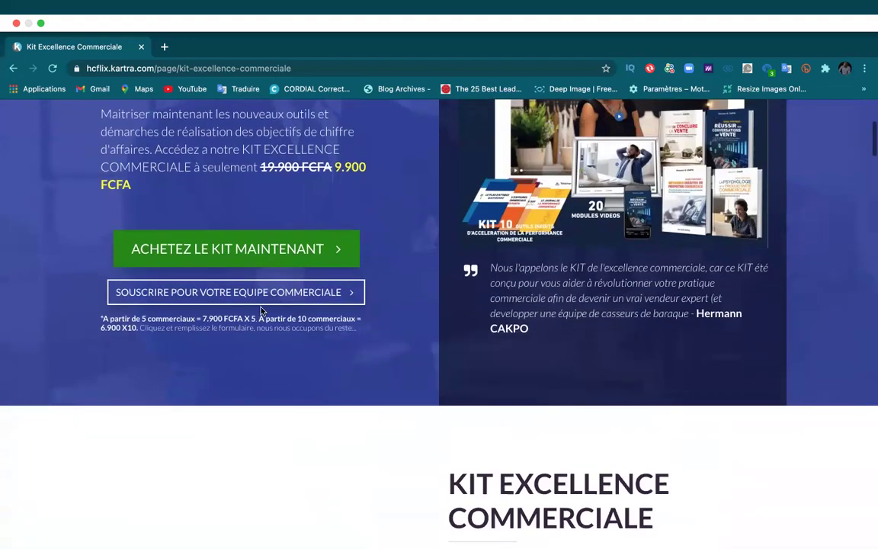
scroll(261, 310, "down", 5)
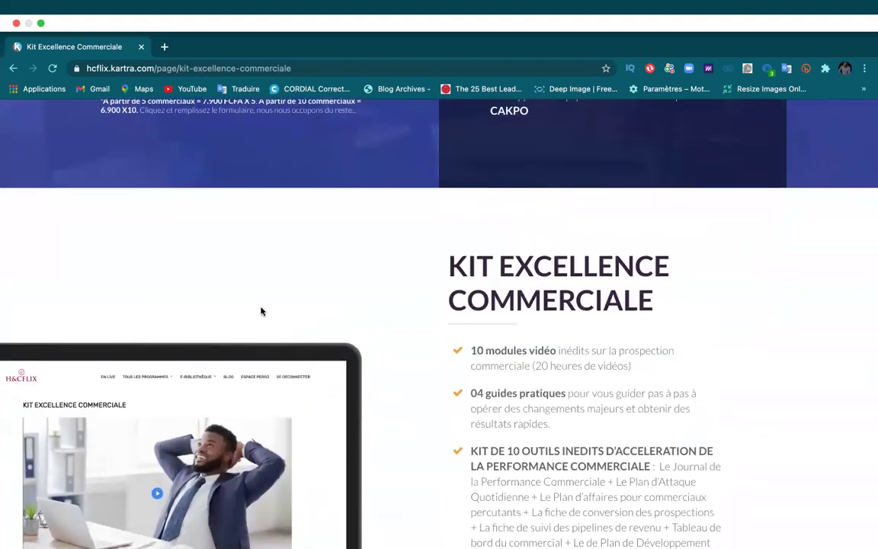
scroll(255, 406, "down", 7)
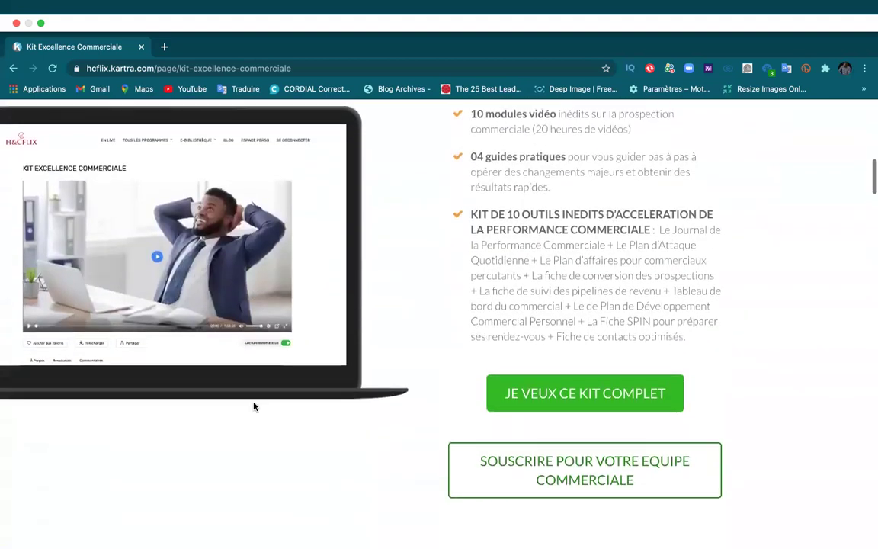
scroll(254, 407, "up", 12)
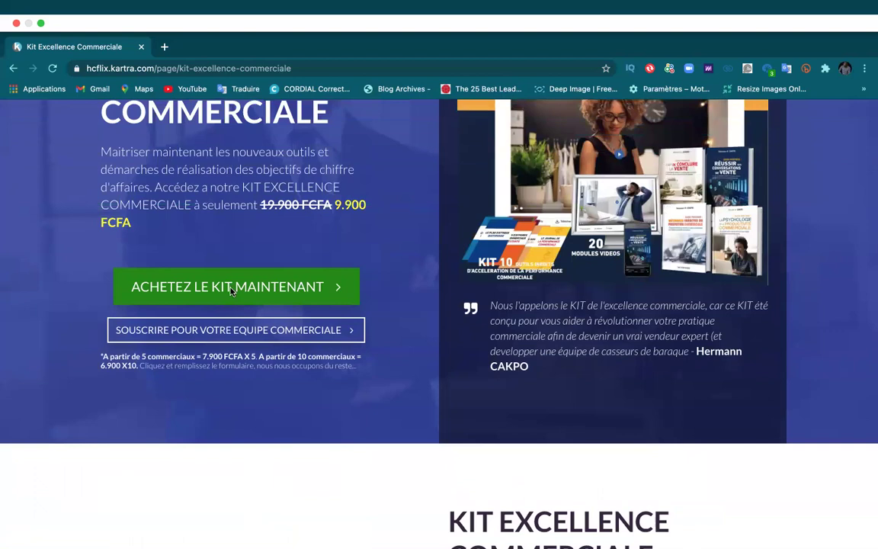
left_click(231, 289)
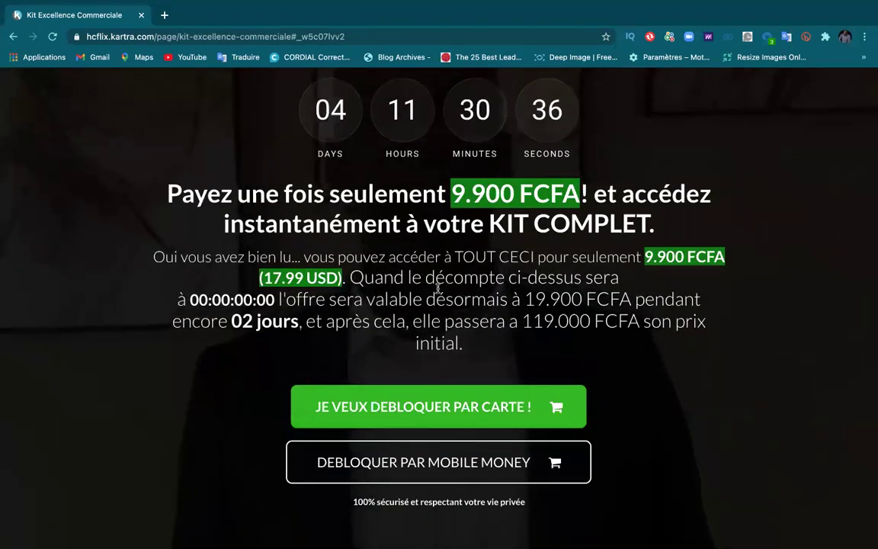
scroll(438, 288, "down", 2)
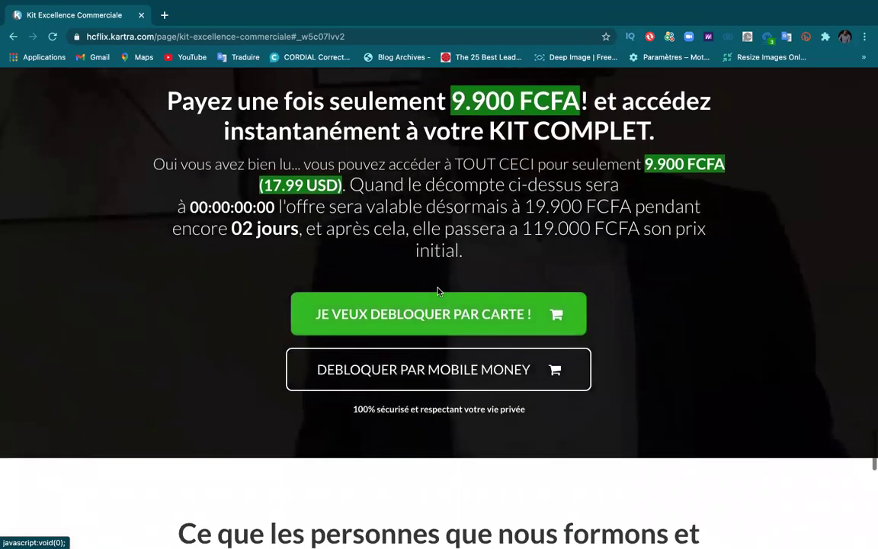
scroll(438, 292, "up", 1)
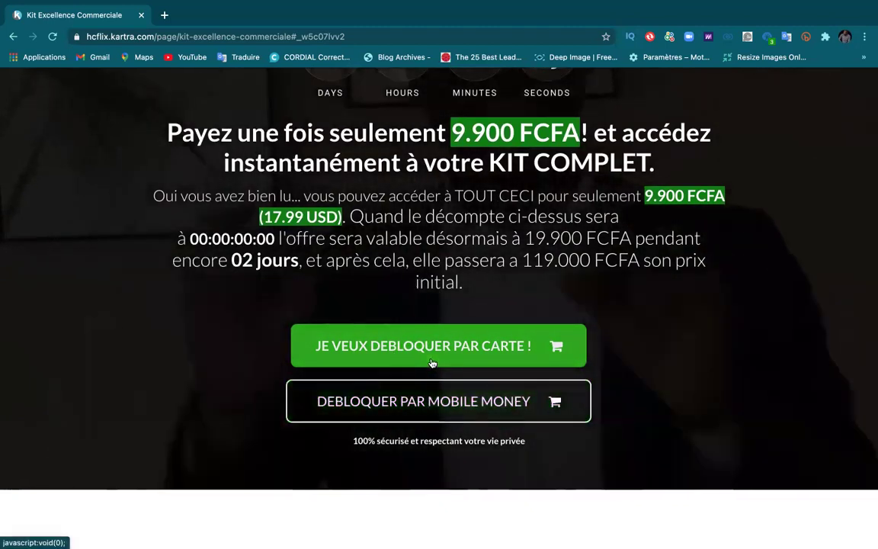
Step: Start the bank-card checkout and submit the billing details form
left_click(429, 350)
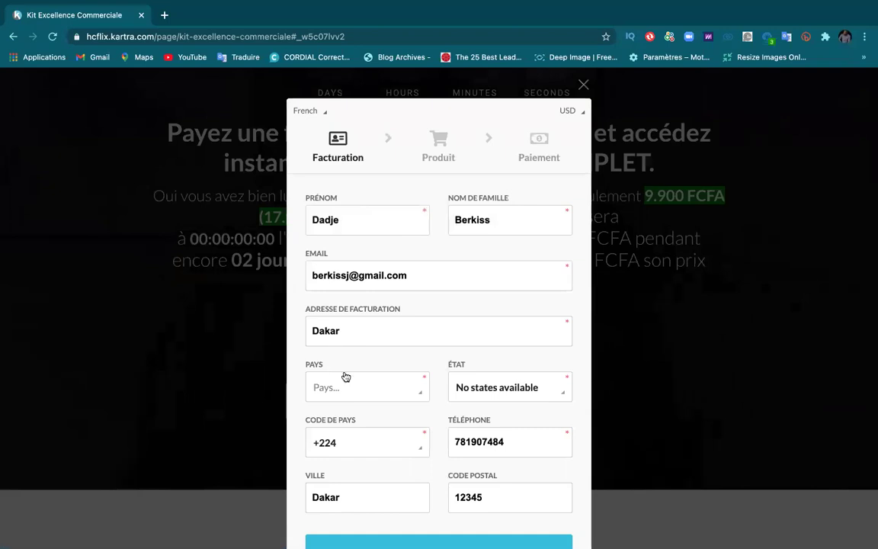
scroll(389, 366, "down", 2)
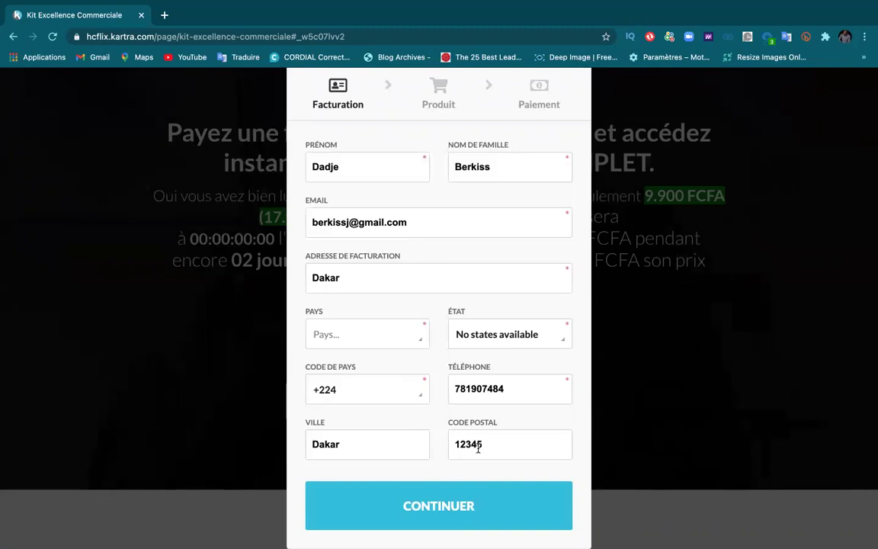
left_click(428, 522)
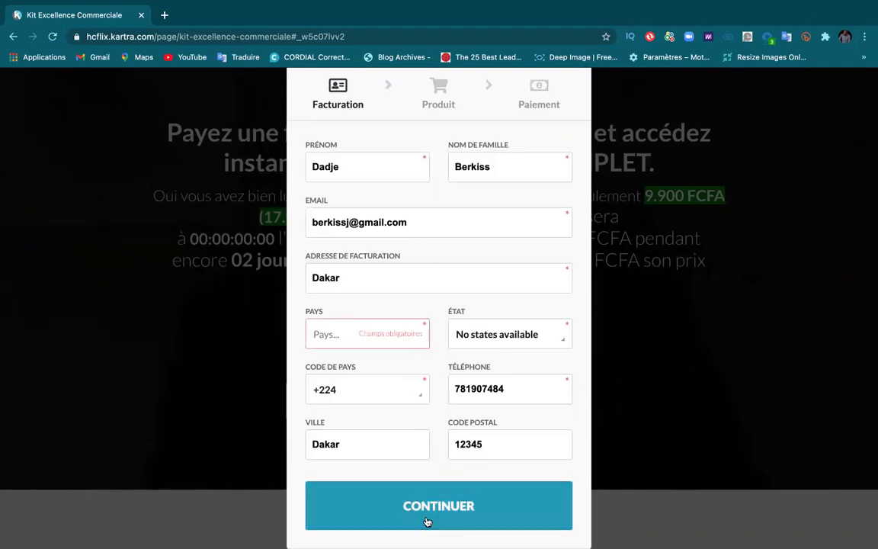
Step: Choose Senegal as the billing country and continue to the product step
left_click(354, 337)
scroll(349, 268, "down", 9)
scroll(349, 269, "down", 20)
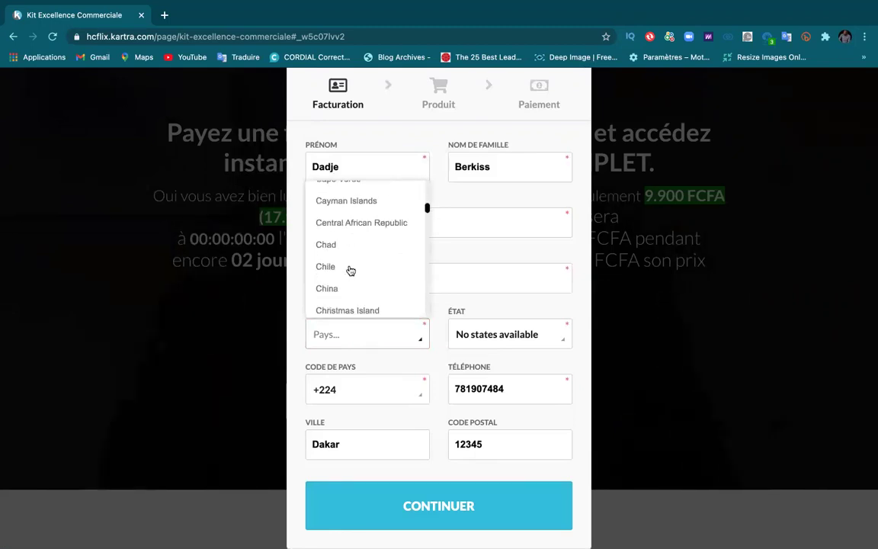
scroll(349, 269, "down", 15)
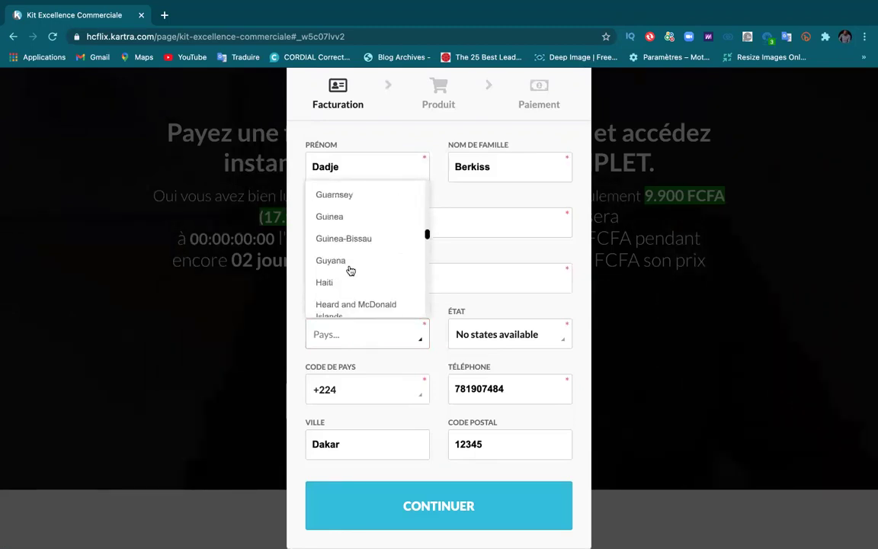
scroll(349, 269, "down", 10)
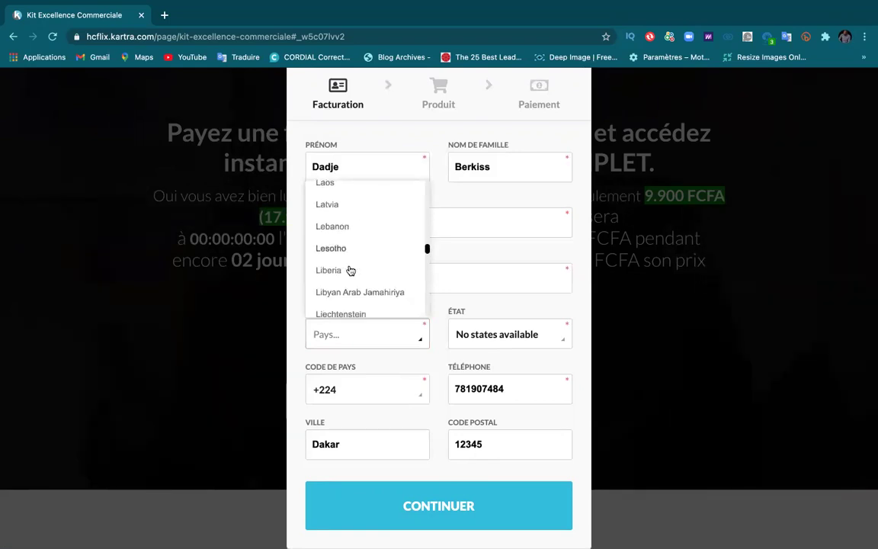
scroll(350, 271, "down", 15)
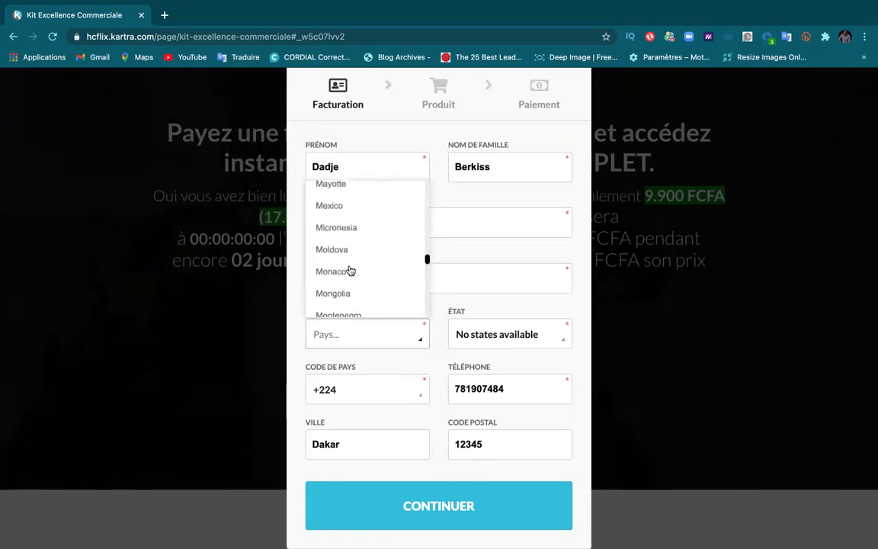
scroll(350, 271, "down", 12)
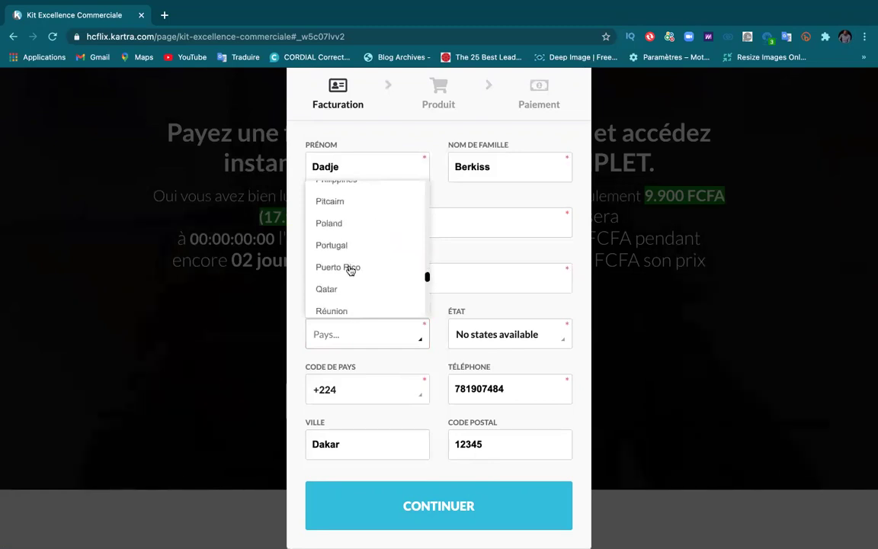
scroll(349, 271, "down", 4)
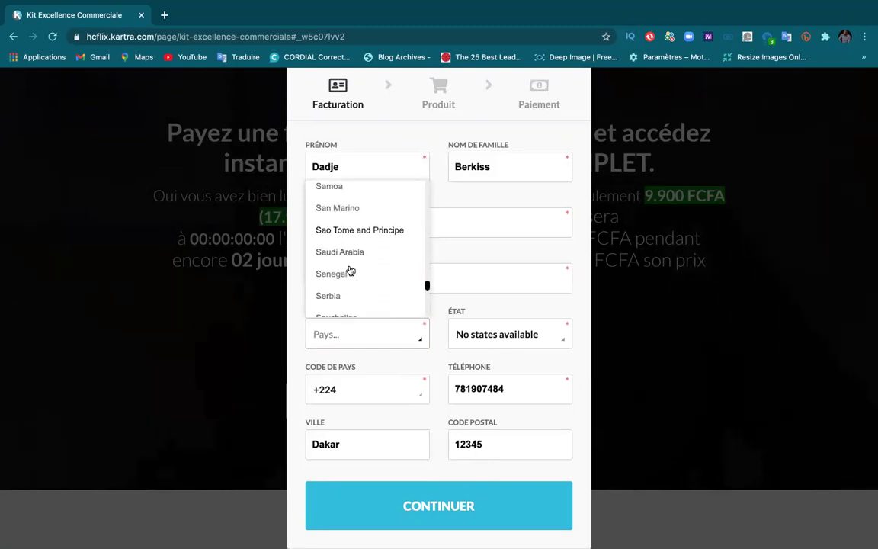
left_click(349, 256)
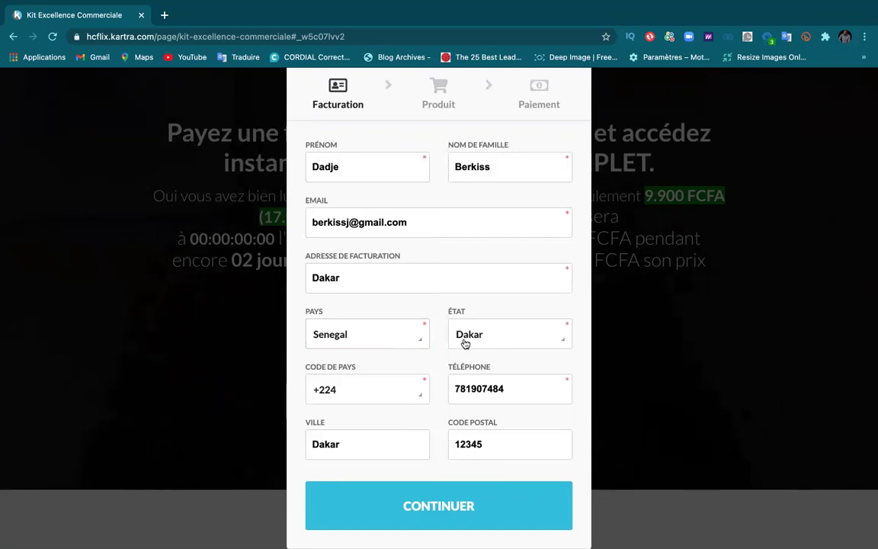
left_click(420, 516)
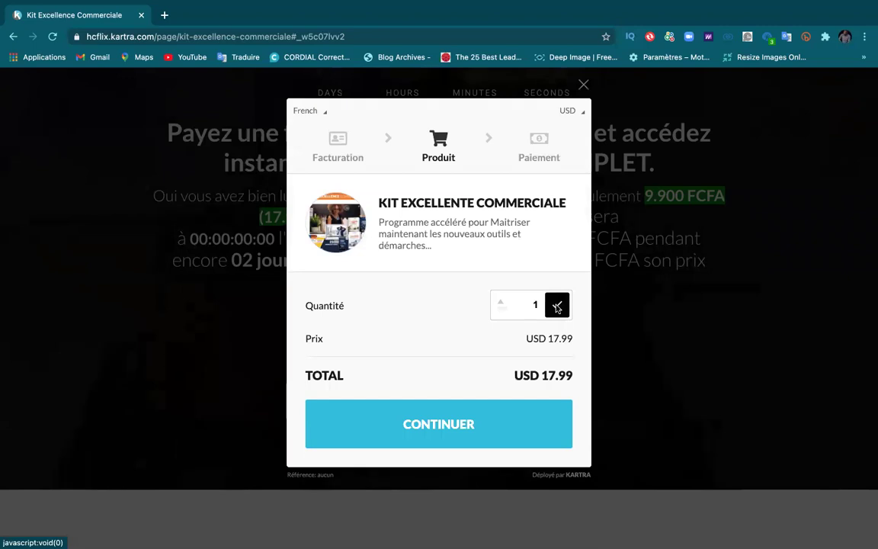
Step: Set the kit quantity to 10 for USD 179.90, continue to card payment, then close the checkout
left_click(556, 308)
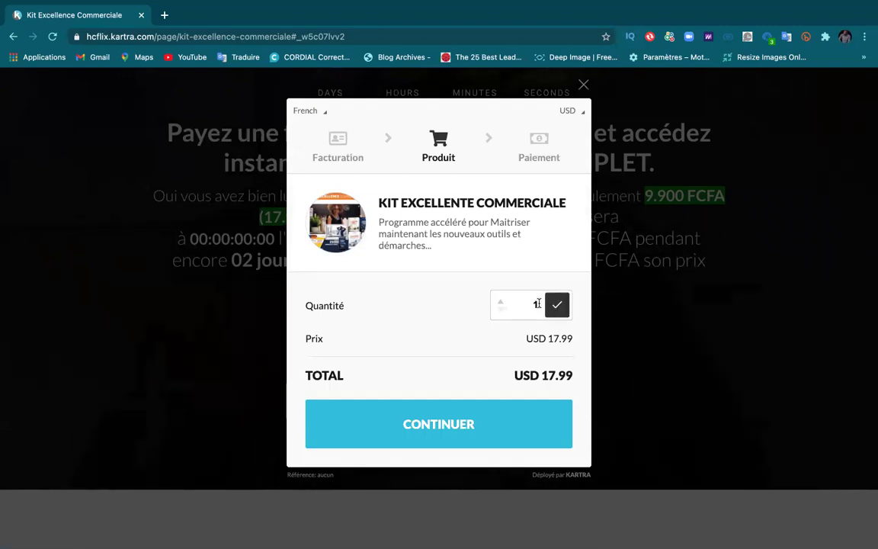
left_click(501, 303)
left_click(502, 304)
left_click(502, 303)
left_click(502, 303)
left_click(502, 304)
left_click(502, 304)
left_click(502, 303)
left_click(502, 304)
left_click(502, 303)
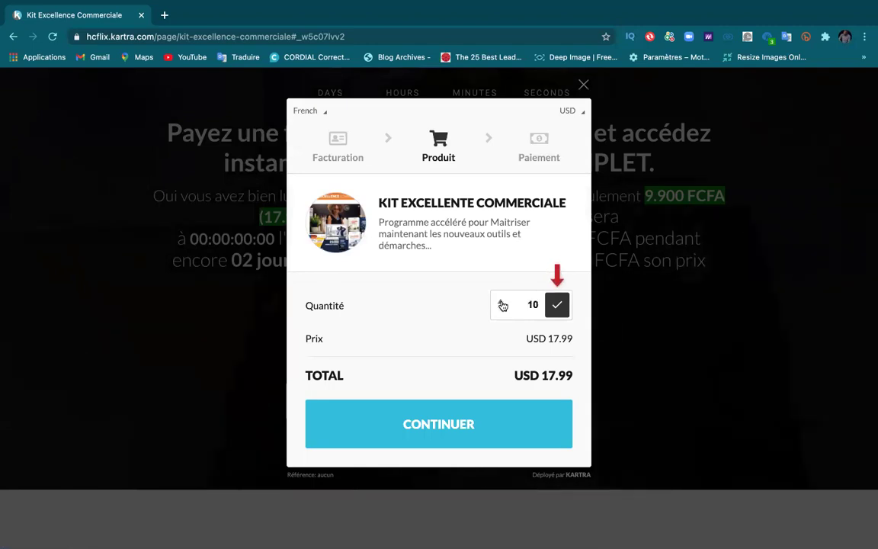
left_click(556, 306)
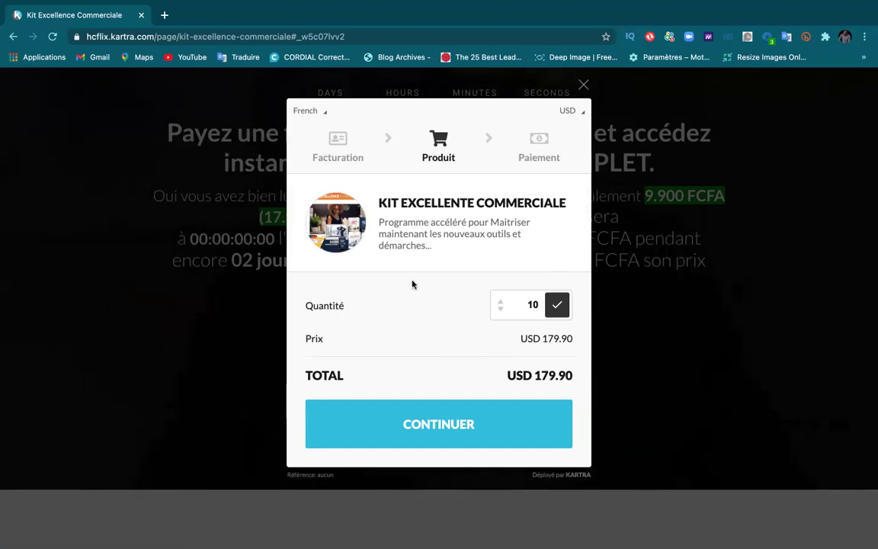
left_click(432, 421)
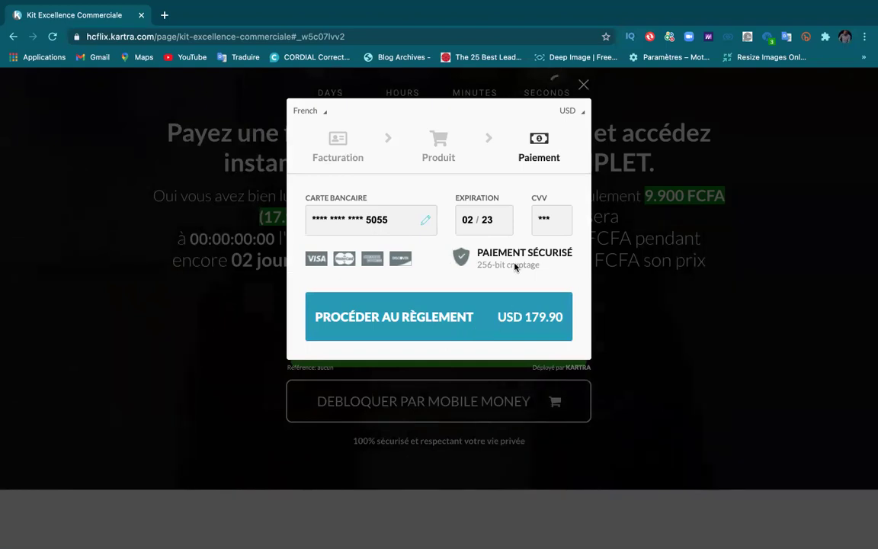
left_click(583, 86)
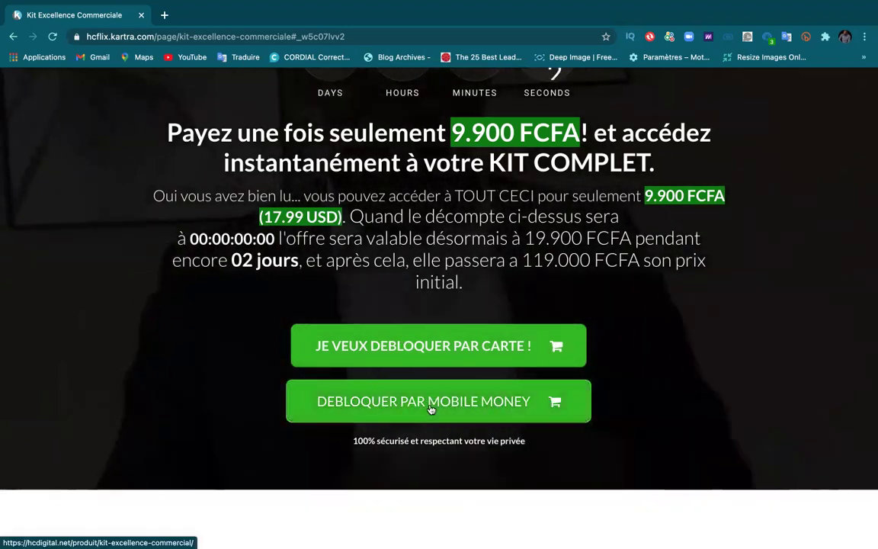
Step: Switch to paying by mobile money and look over the WooCommerce product page
left_click(429, 405)
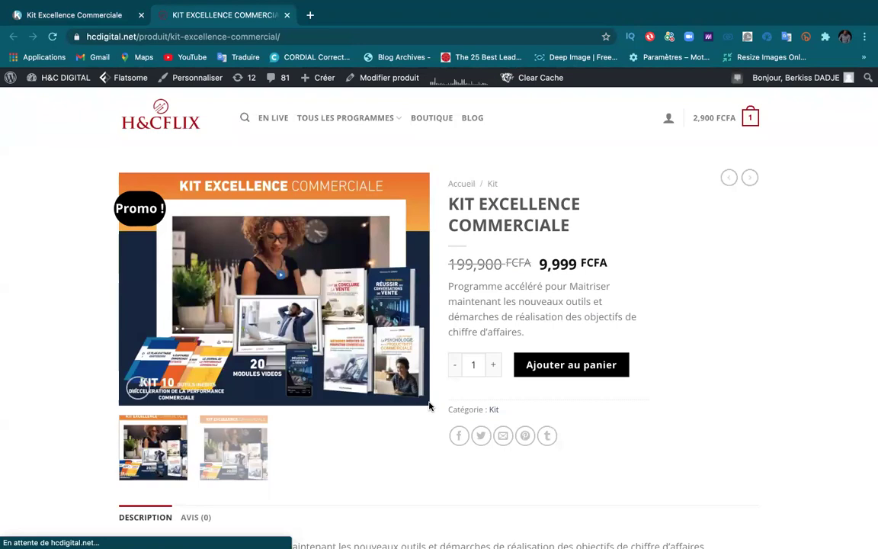
scroll(326, 355, "down", 3)
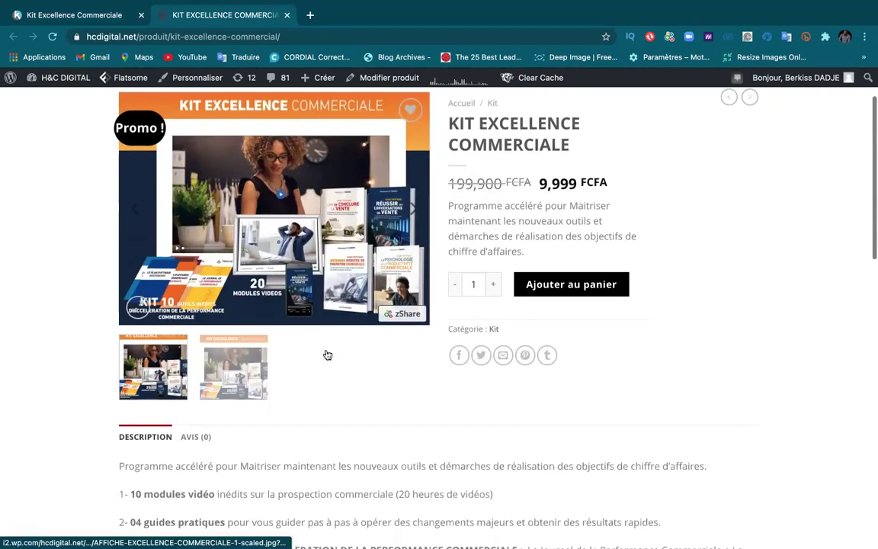
scroll(327, 355, "up", 3)
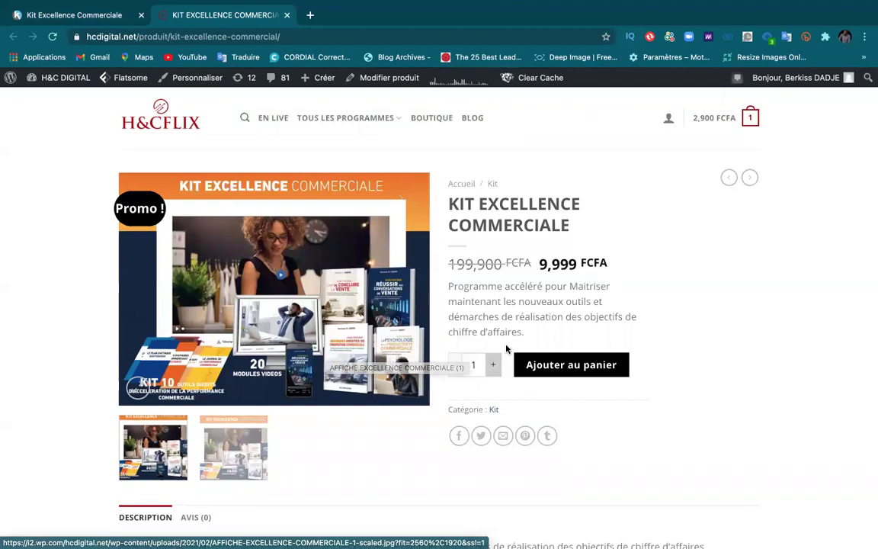
Step: Add the Kit Excellence Commerciale to the cart and remove Classe Digitale from the mini-cart
left_click(566, 371)
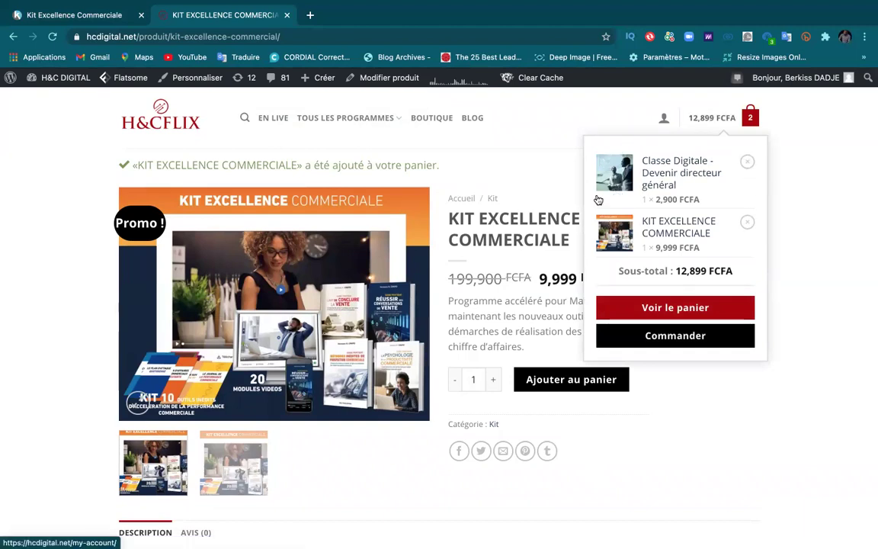
mouse_move(729, 122)
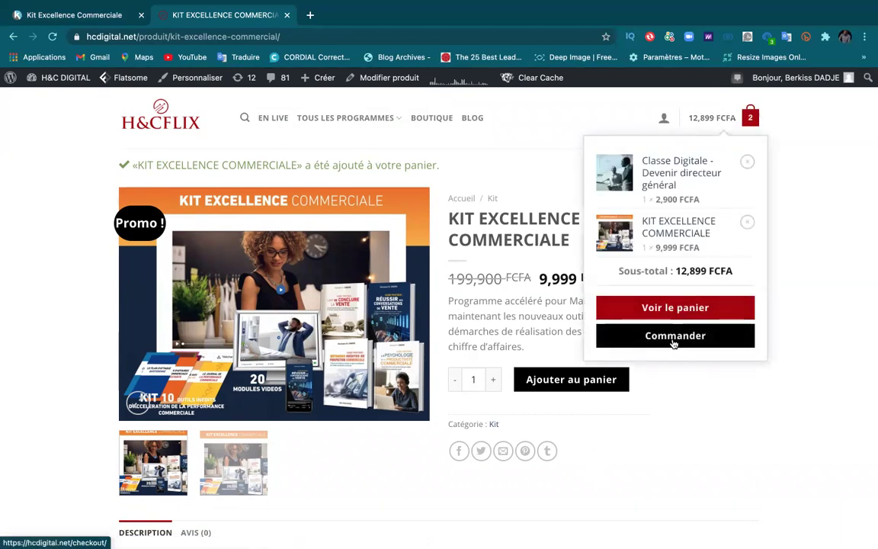
left_click(747, 161)
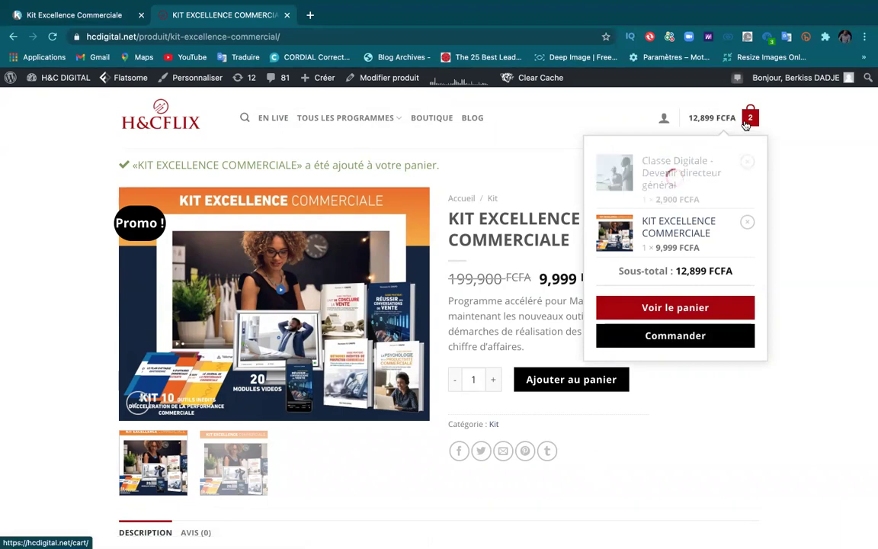
Step: Proceed to checkout with only the Kit Excellence Commerciale at 9,999 FCFA
left_click(689, 281)
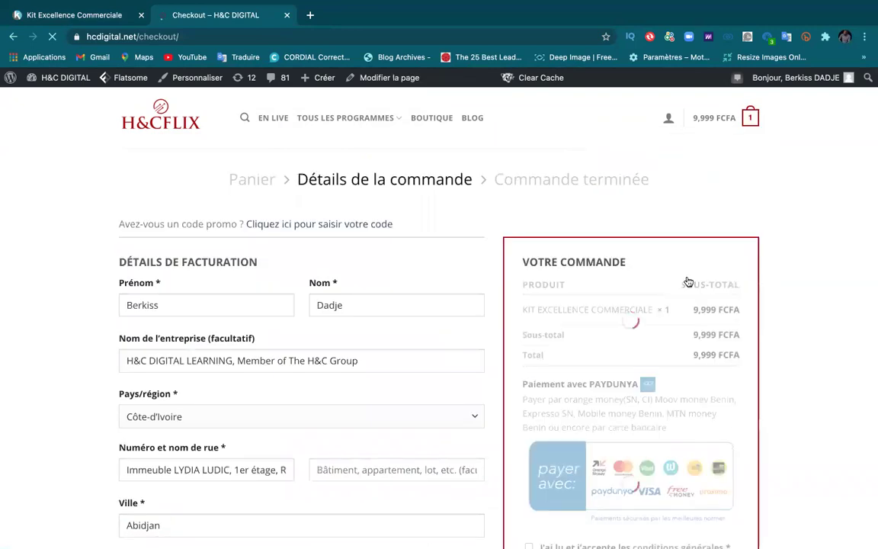
scroll(501, 353, "down", 5)
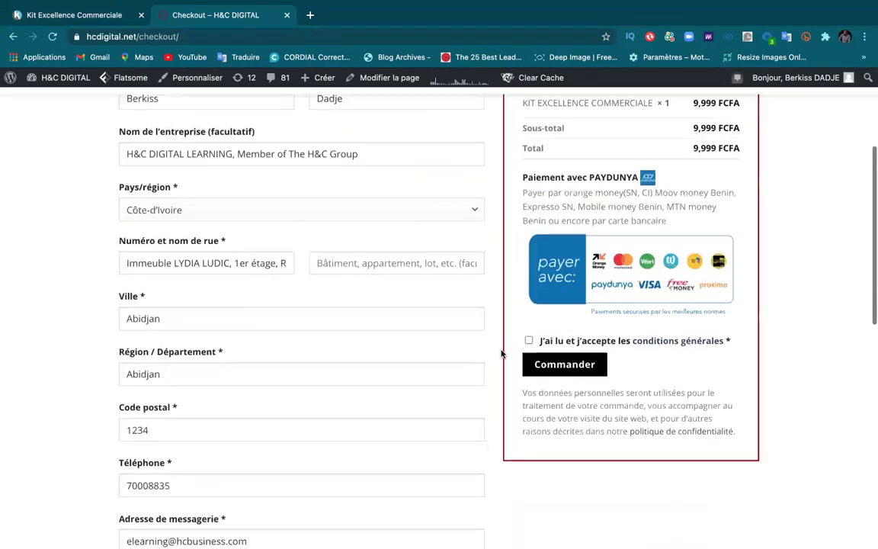
scroll(501, 353, "up", 5)
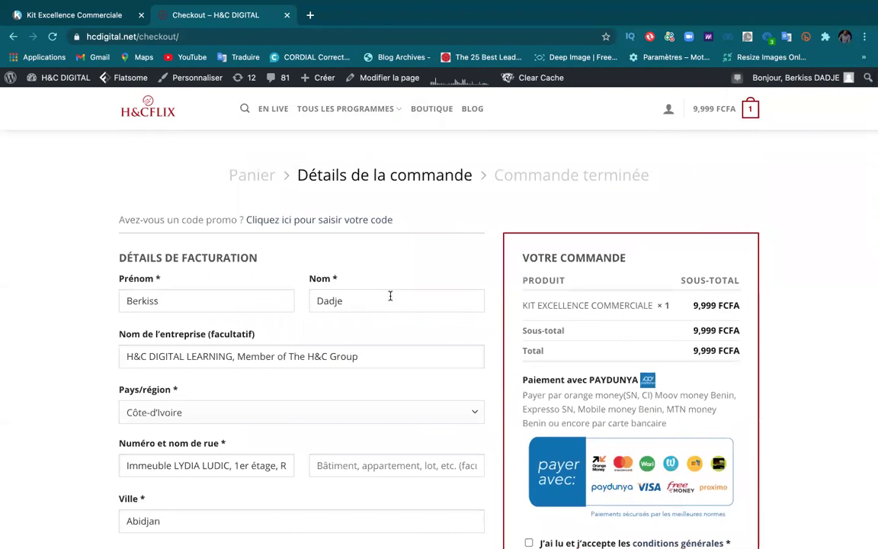
Step: Review the billing details and accept the general terms and conditions
scroll(257, 412, "down", 3)
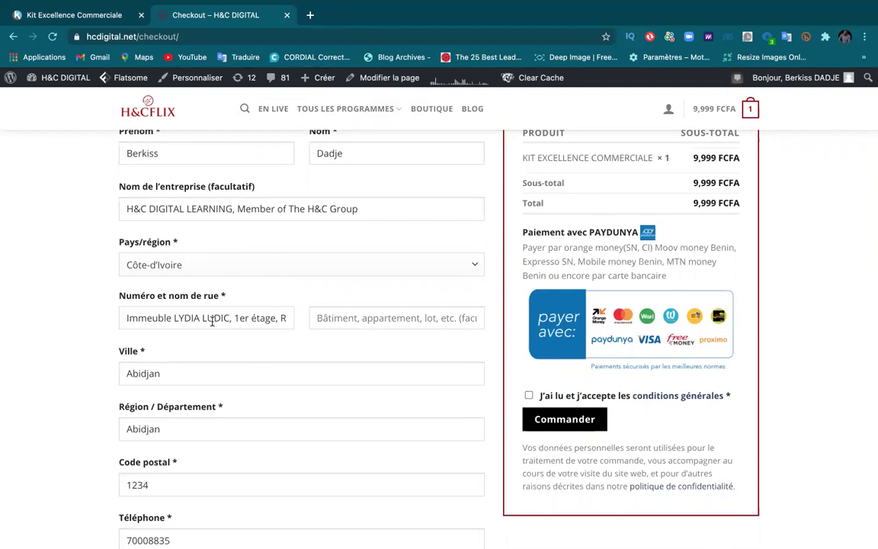
scroll(183, 408, "down", 4)
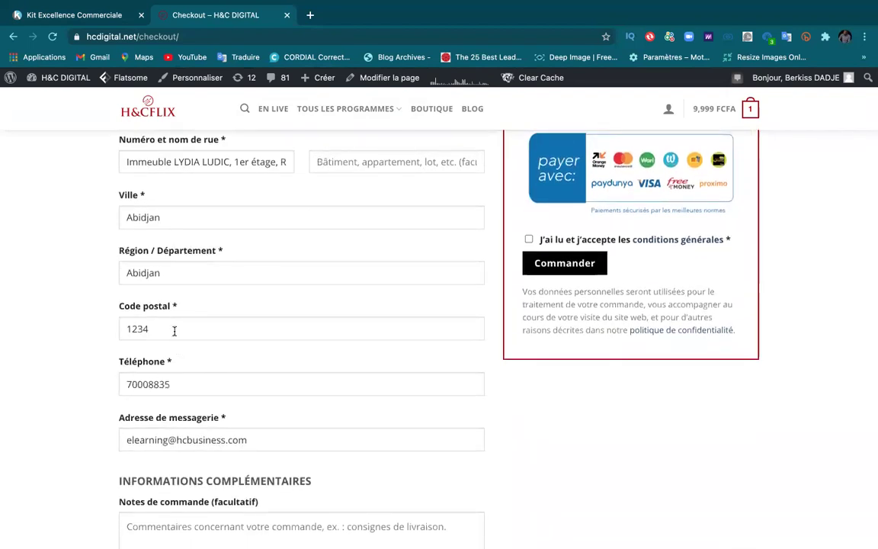
scroll(176, 429, "down", 3)
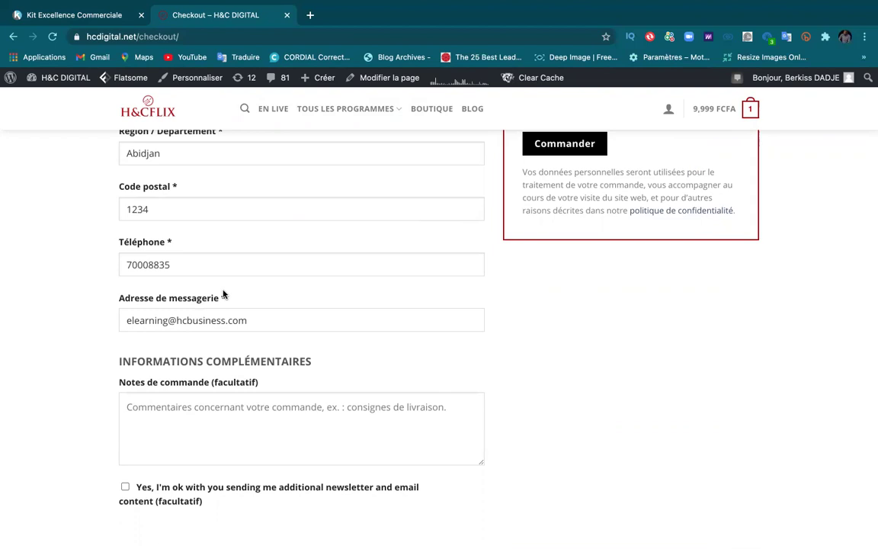
scroll(226, 294, "up", 2)
scroll(225, 294, "down", 6)
scroll(212, 232, "up", 5)
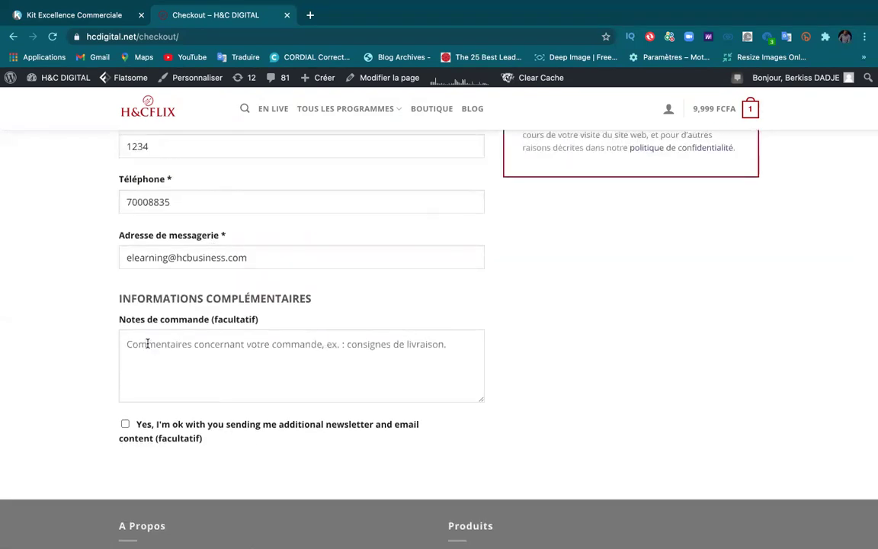
scroll(198, 286, "up", 5)
scroll(198, 286, "up", 6)
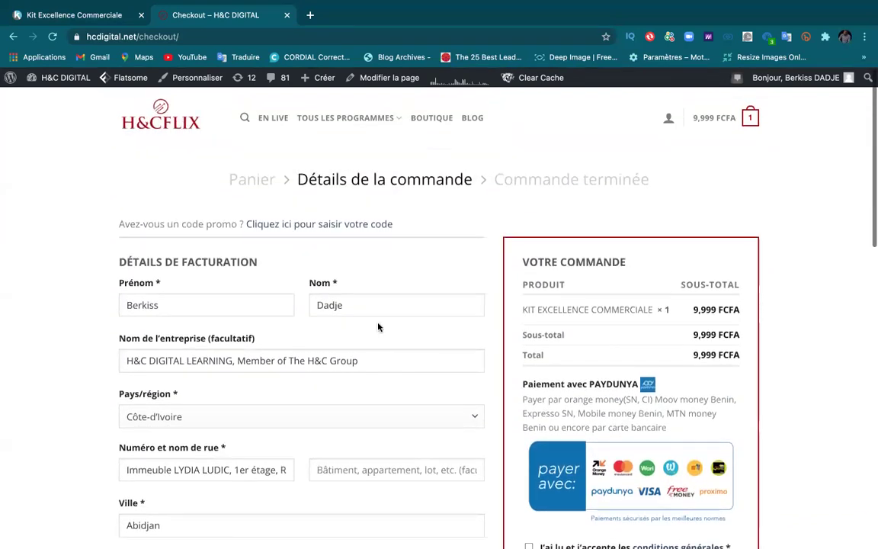
scroll(557, 393, "down", 3)
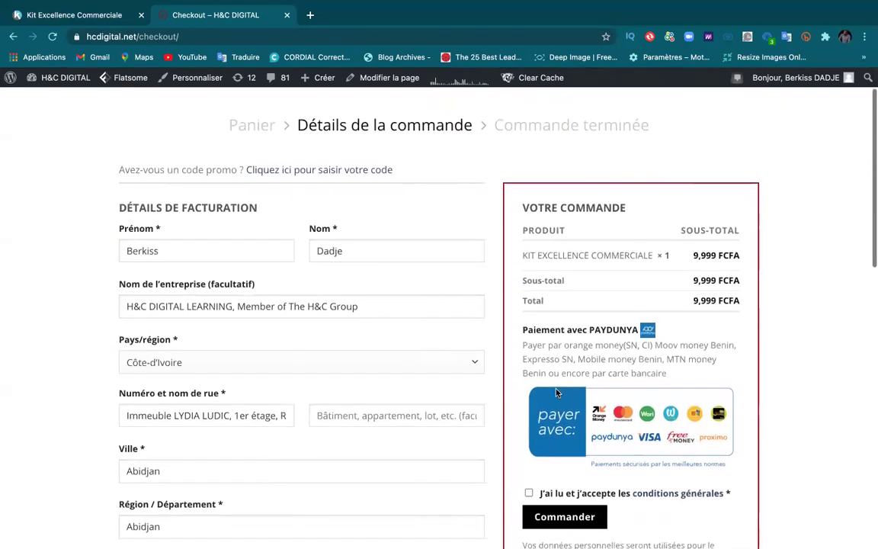
scroll(557, 393, "down", 4)
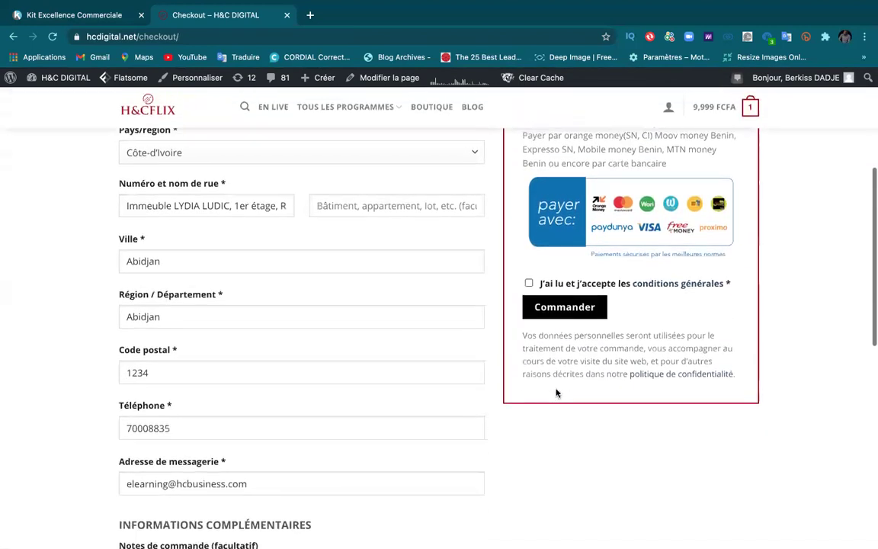
scroll(556, 393, "down", 3)
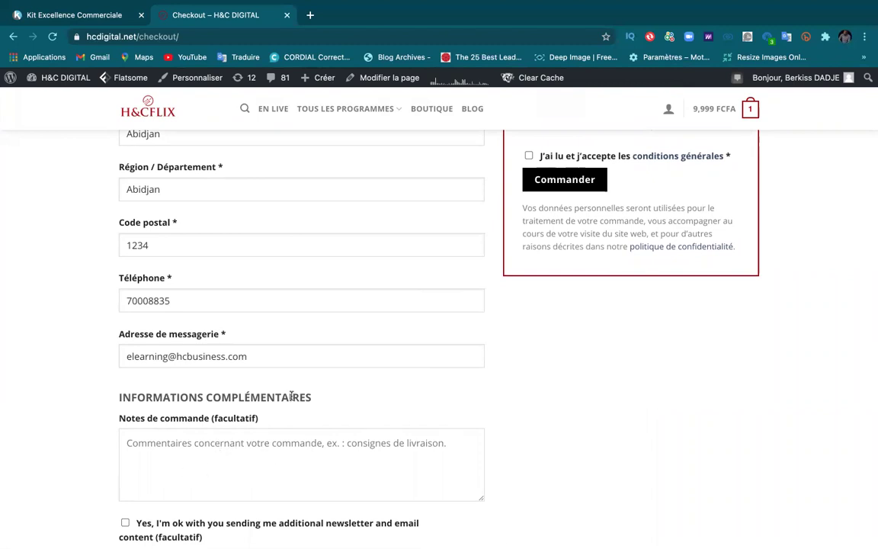
scroll(307, 287, "up", 5)
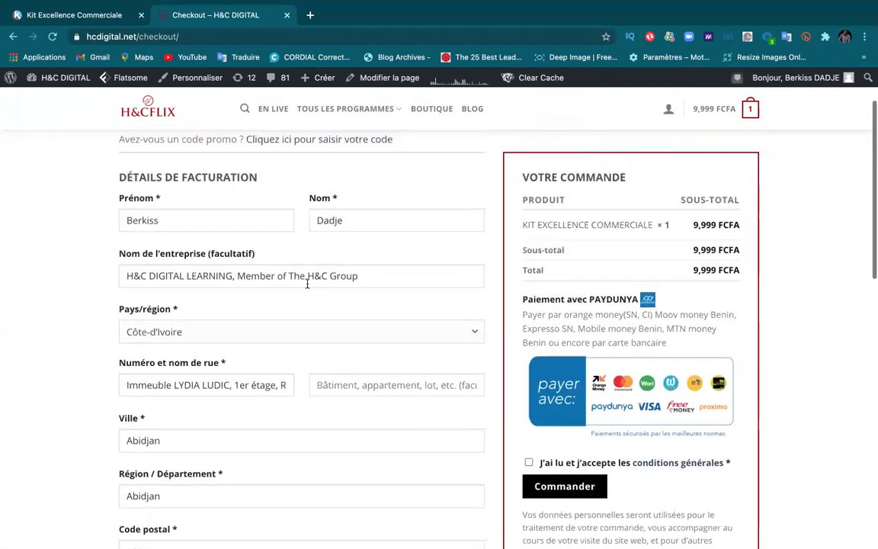
scroll(561, 306, "down", 1)
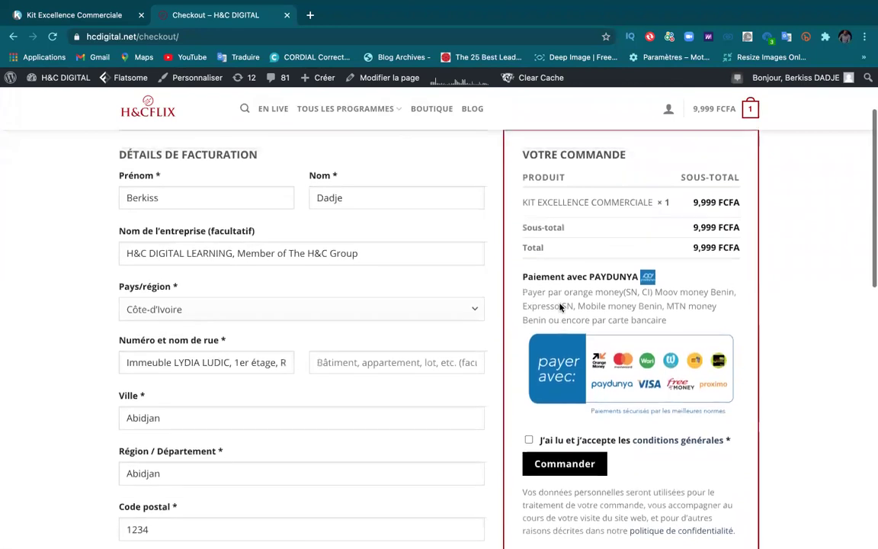
scroll(560, 306, "up", 2)
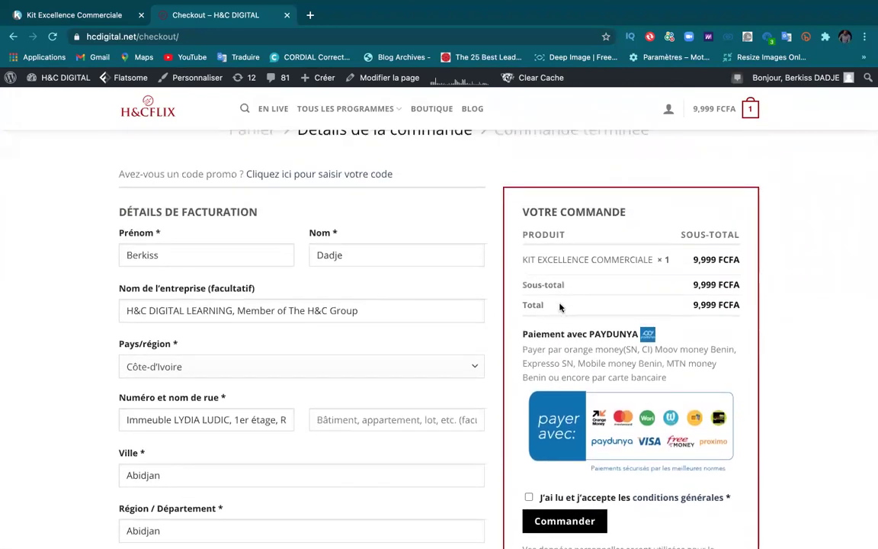
scroll(561, 306, "down", 4)
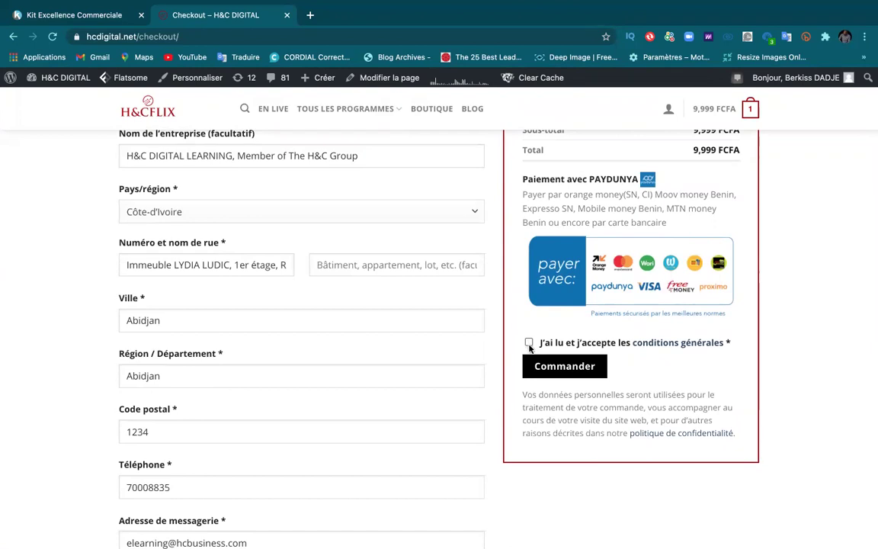
left_click(529, 343)
Step: Place the order, keep Sénégal as the PayDunya country, and browse its payment options
left_click(543, 366)
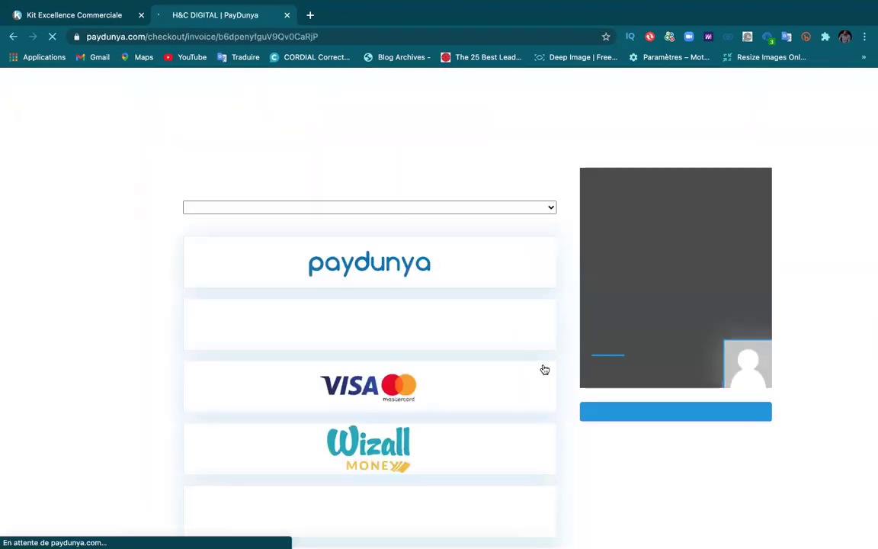
left_click(377, 204)
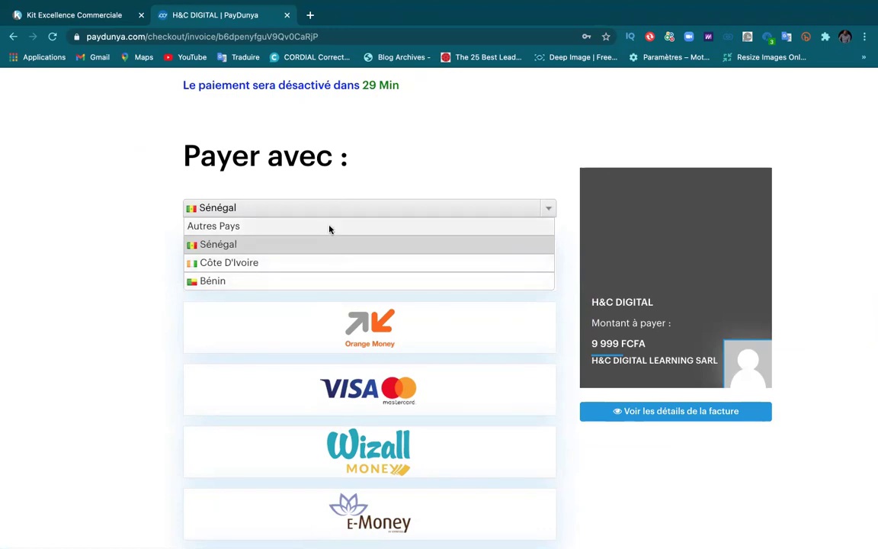
left_click(368, 183)
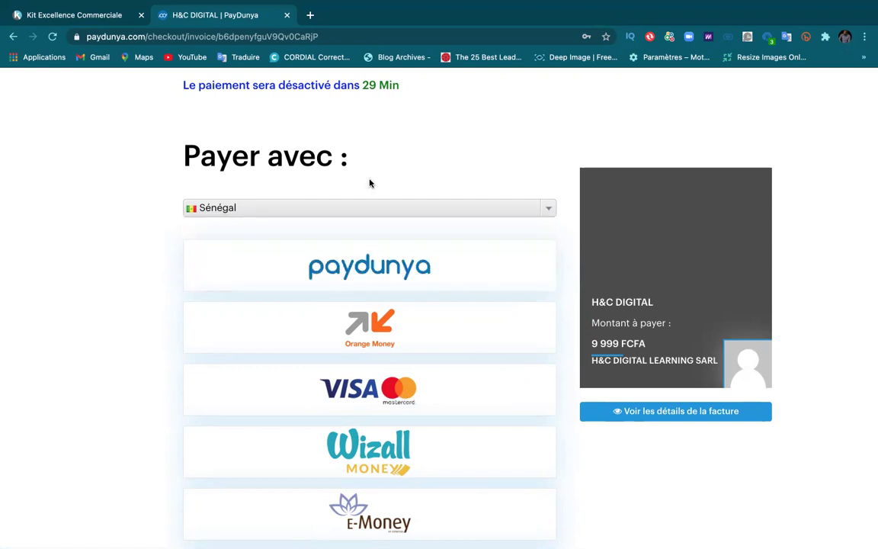
scroll(317, 307, "down", 3)
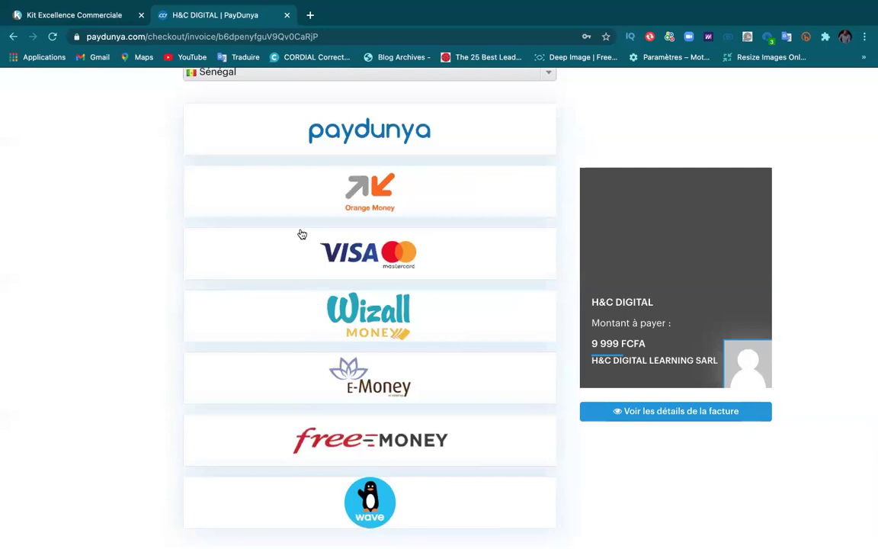
scroll(301, 234, "up", 3)
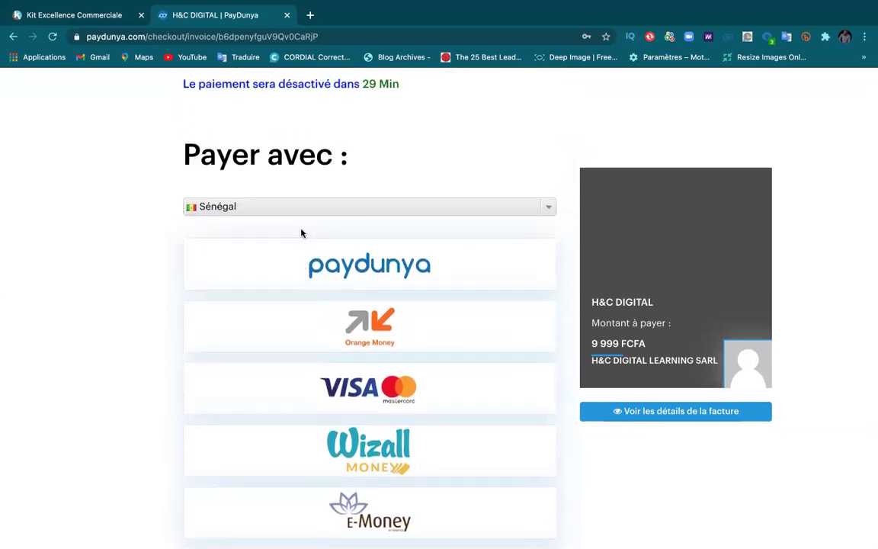
scroll(365, 348, "down", 1)
scroll(365, 347, "down", 2)
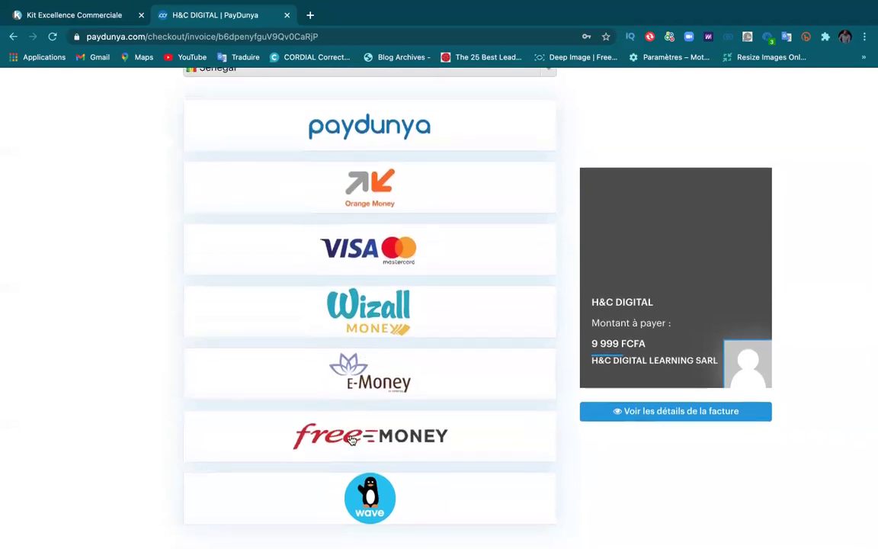
scroll(357, 194, "up", 2)
scroll(356, 194, "down", 2)
scroll(356, 194, "up", 3)
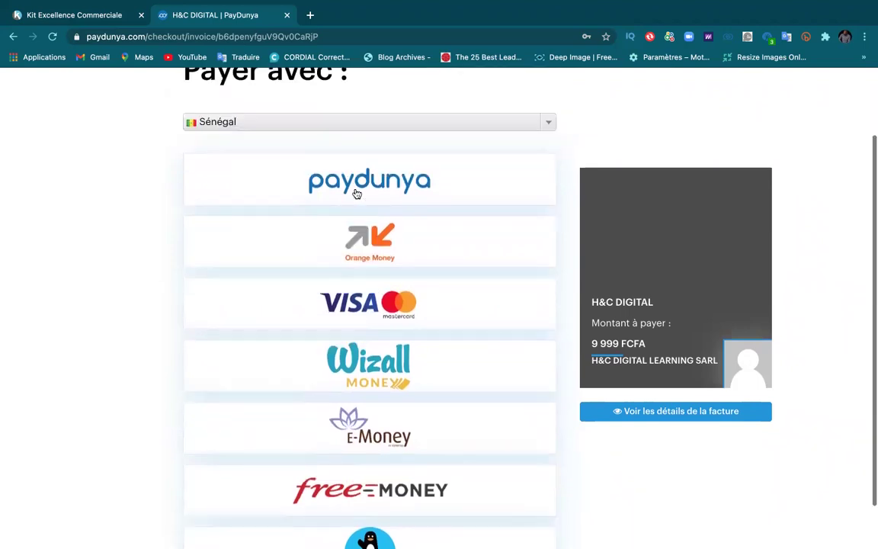
Step: Reselect Sénégal, review the options again, and open the payment-country list
left_click(320, 172)
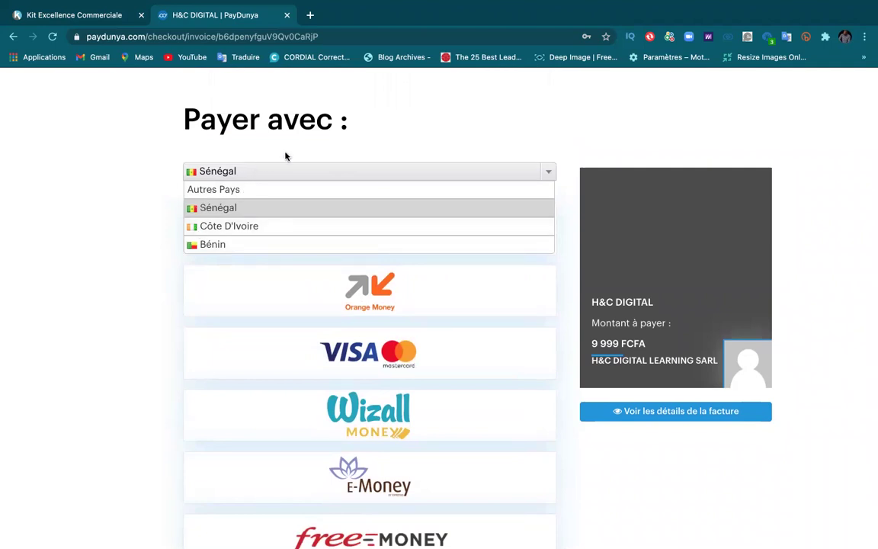
left_click(268, 137)
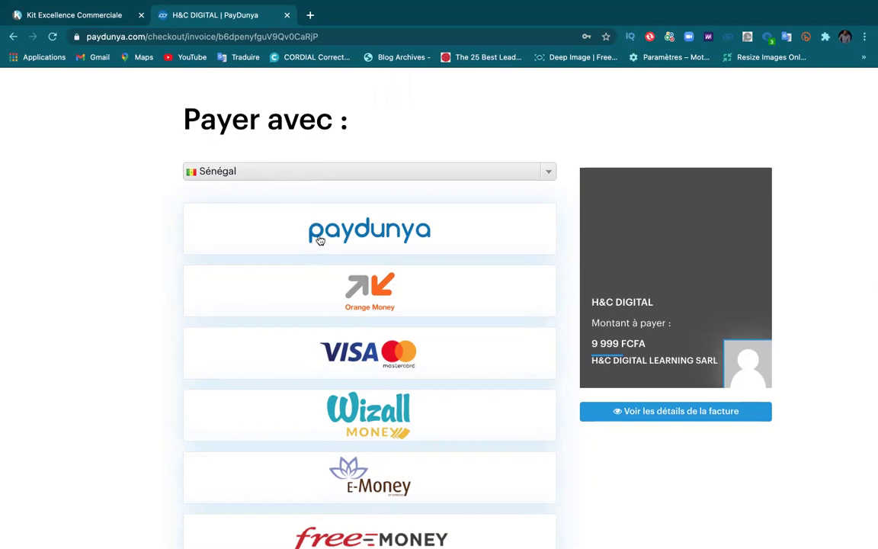
scroll(336, 355, "down", 2)
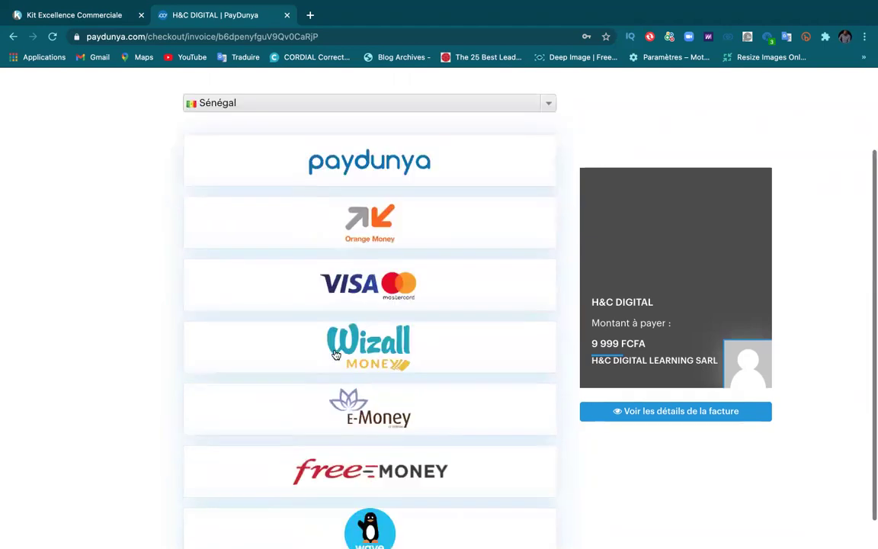
scroll(335, 355, "down", 1)
scroll(311, 208, "up", 4)
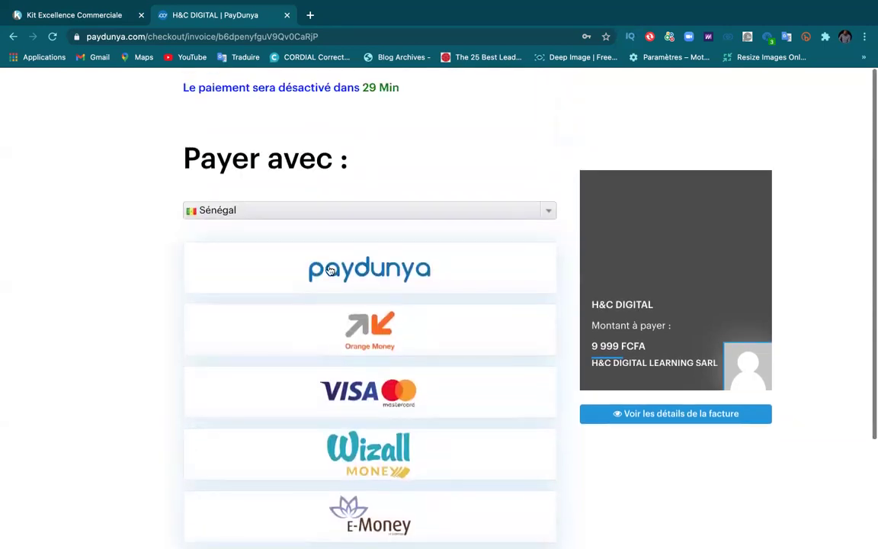
left_click(311, 208)
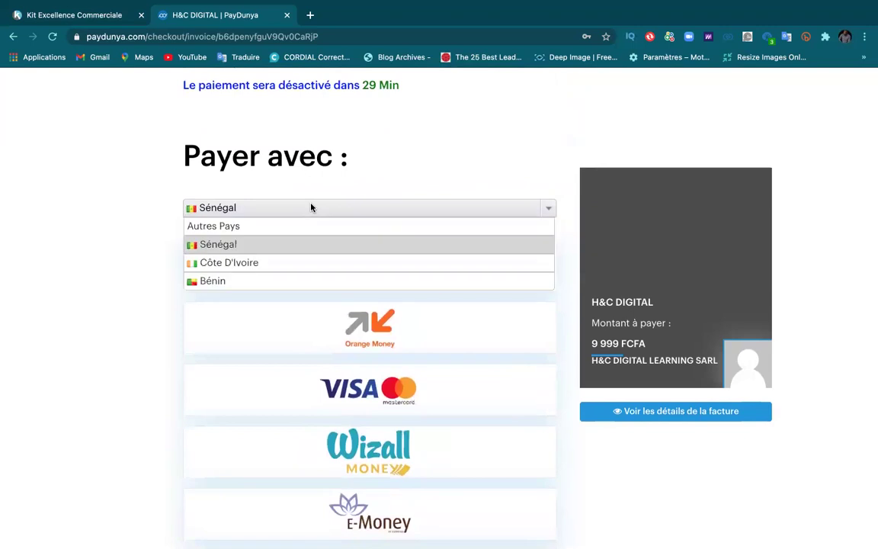
Step: View Côte D'Ivoire's and Bénin's payment methods, then return to Sénégal's options including Wave
left_click(226, 264)
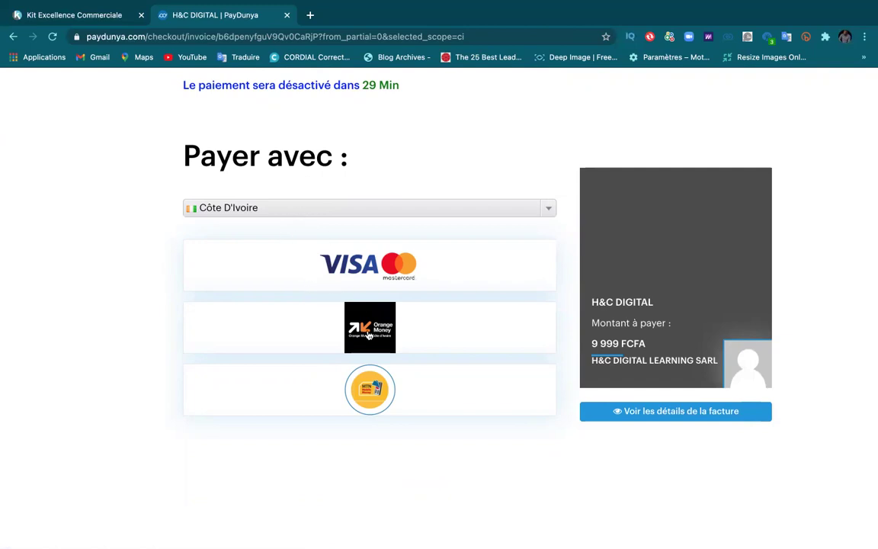
left_click(336, 209)
left_click(273, 282)
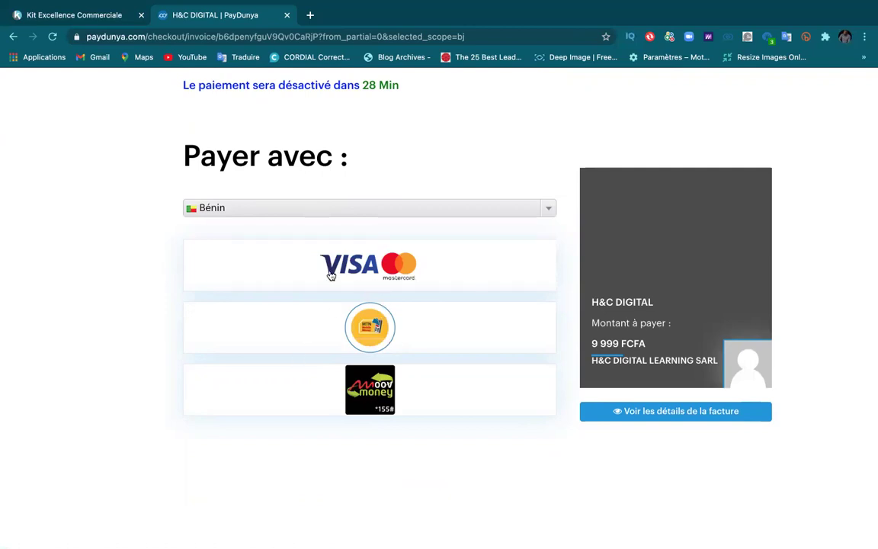
left_click(314, 208)
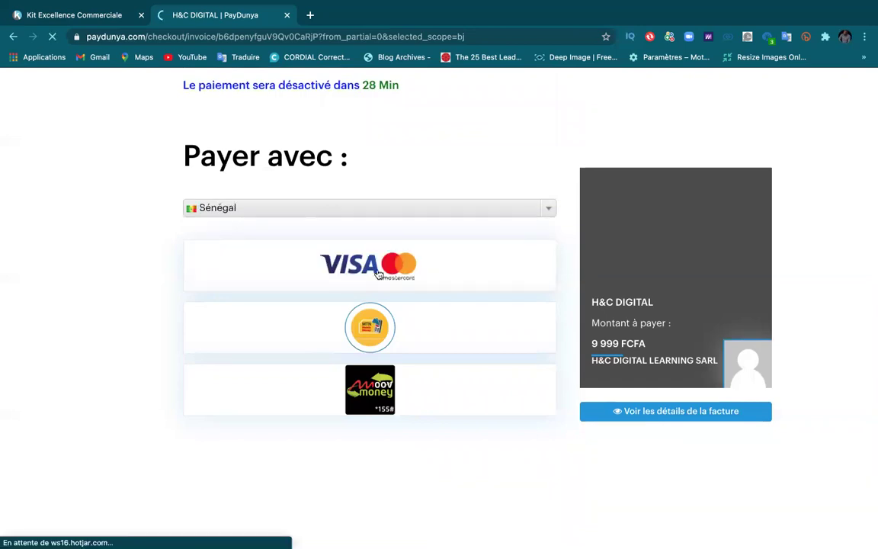
scroll(344, 337, "down", 1)
scroll(344, 338, "down", 3)
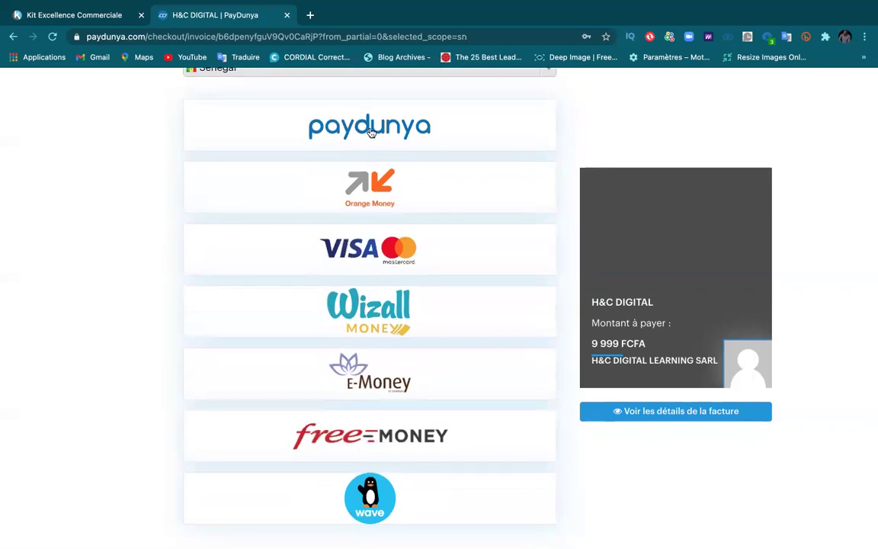
scroll(371, 132, "up", 4)
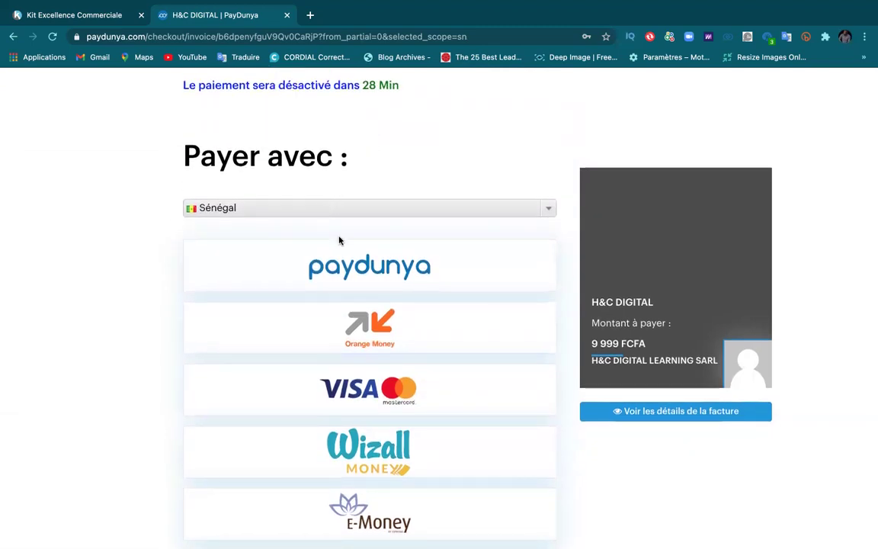
Step: Choose Orange Money and enter the payer's full name
scroll(339, 240, "down", 2)
left_click(361, 203)
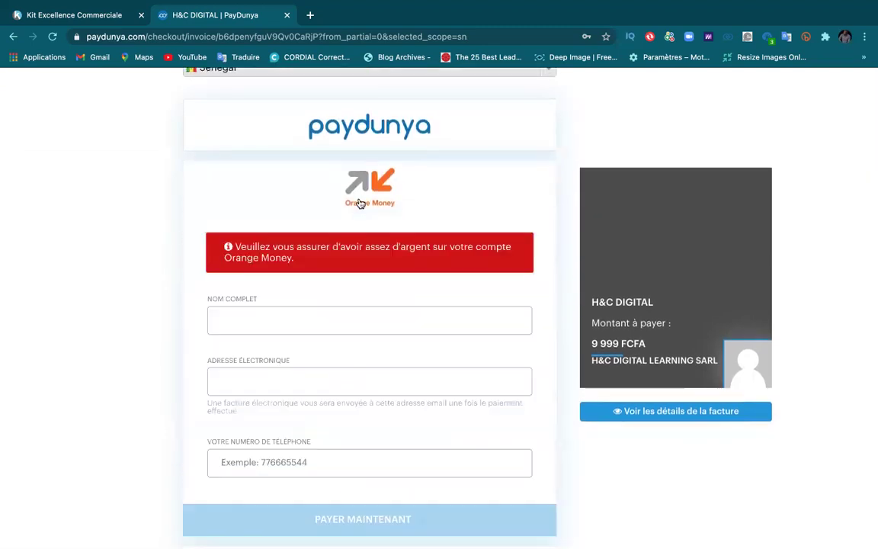
left_click(243, 325)
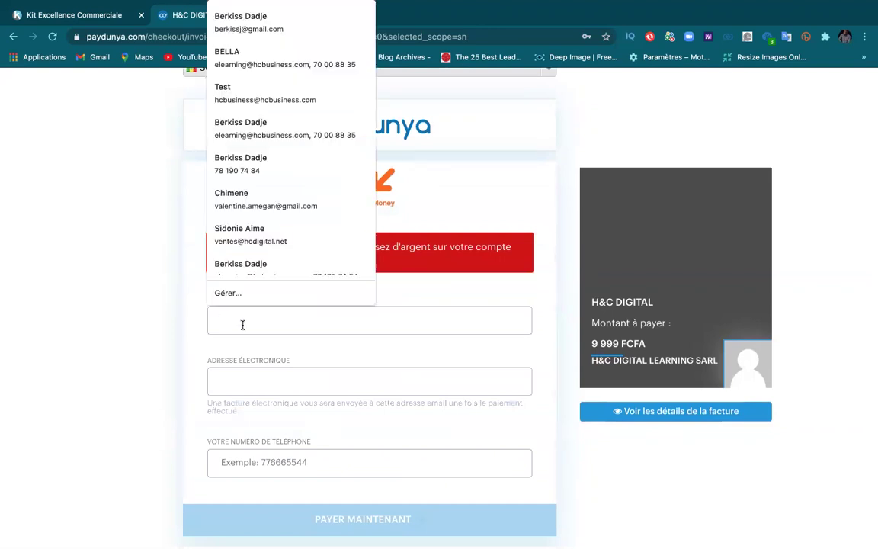
left_click(164, 285)
left_click(243, 323)
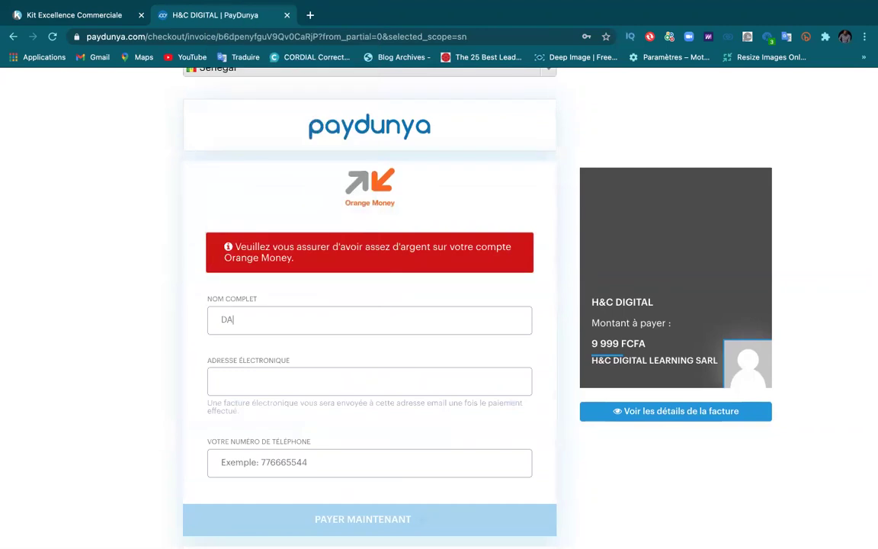
Step: Fill the e-mail from a saved suggestion and replace the phone number with one prefixed +221
left_click(252, 392)
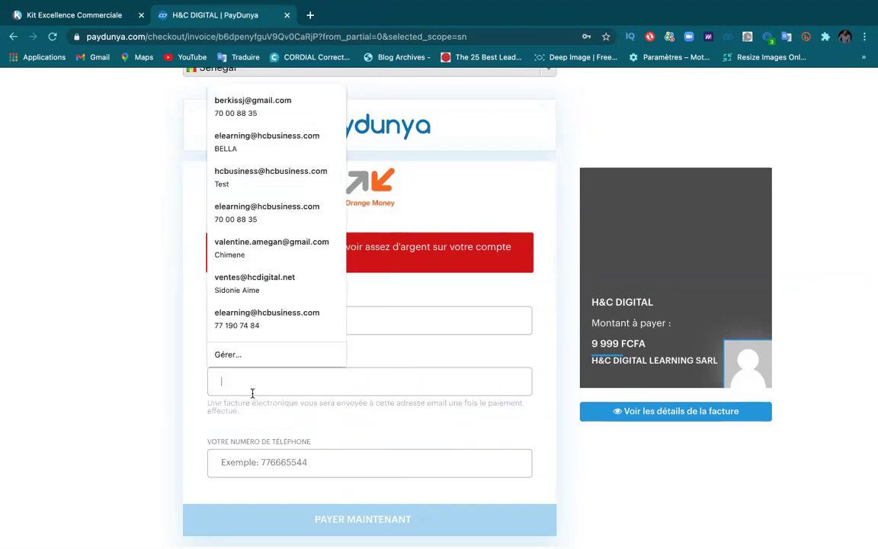
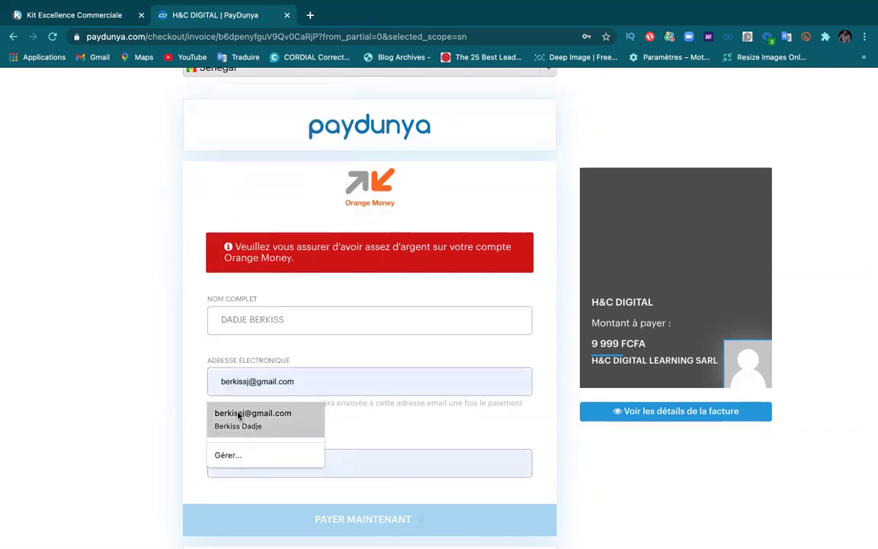
left_click(239, 415)
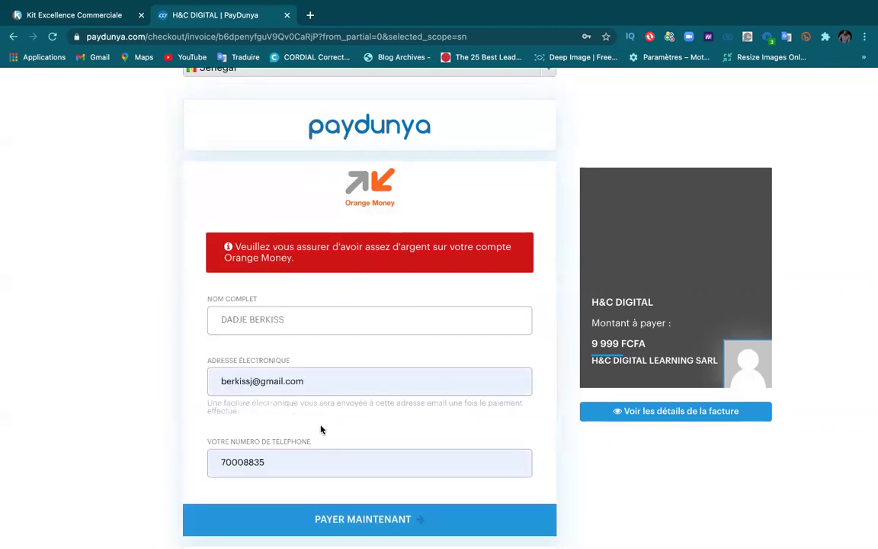
left_click(263, 459)
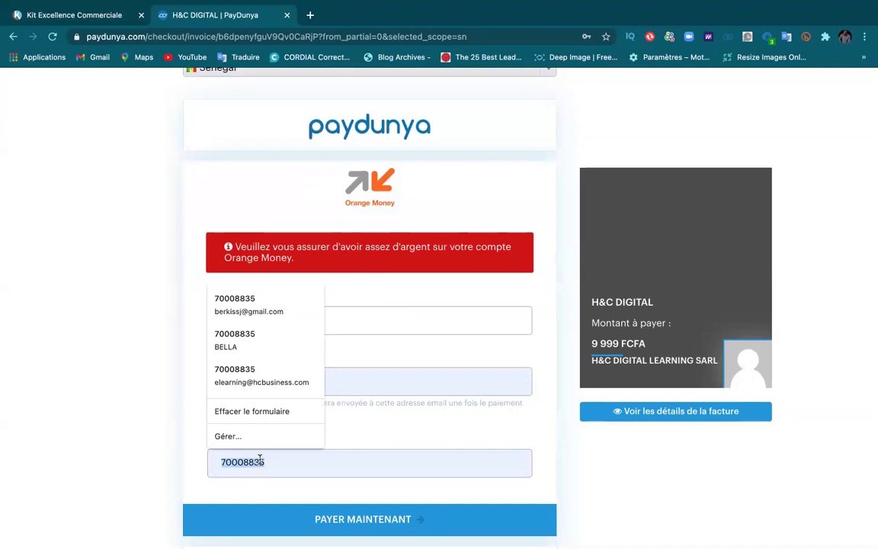
key("BackSpace")
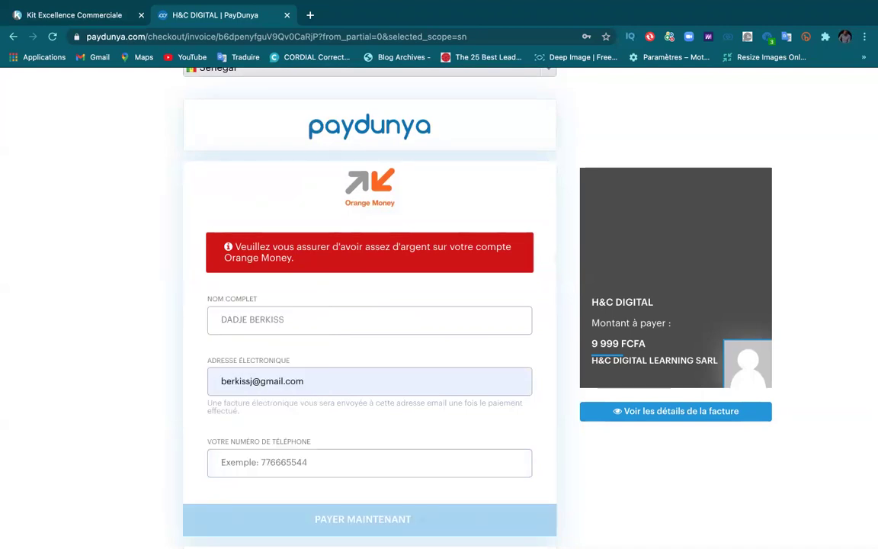
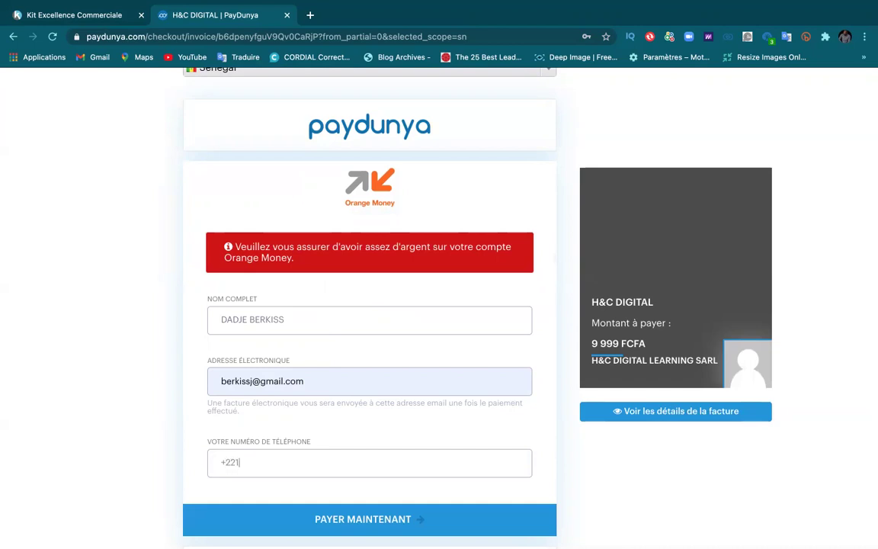
scroll(297, 412, "down", 2)
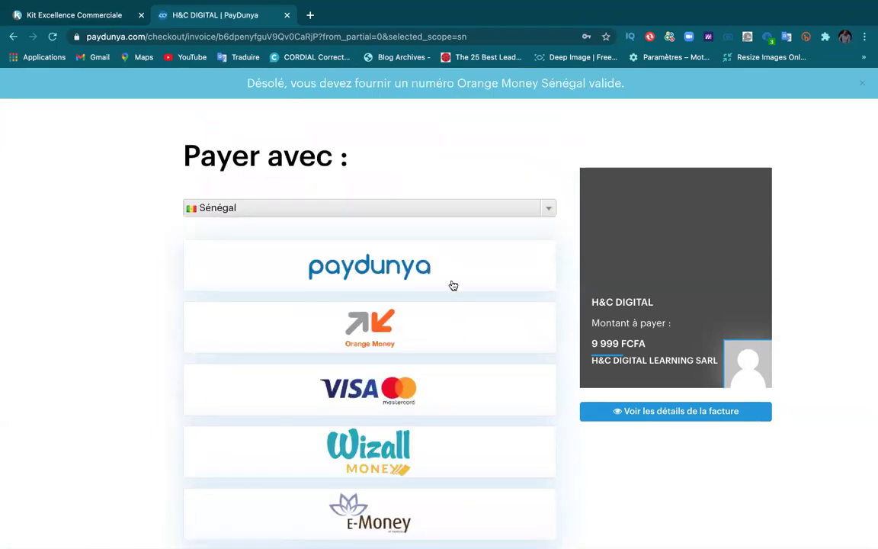
Step: Reopen the Orange Money form, drop the +221 prefix from the phone number, and resubmit payment
scroll(323, 330, "down", 3)
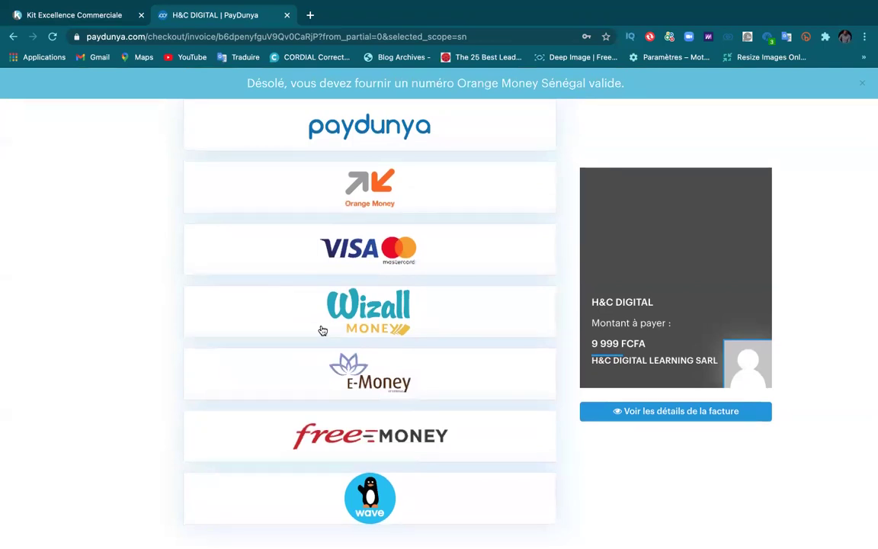
left_click(367, 183)
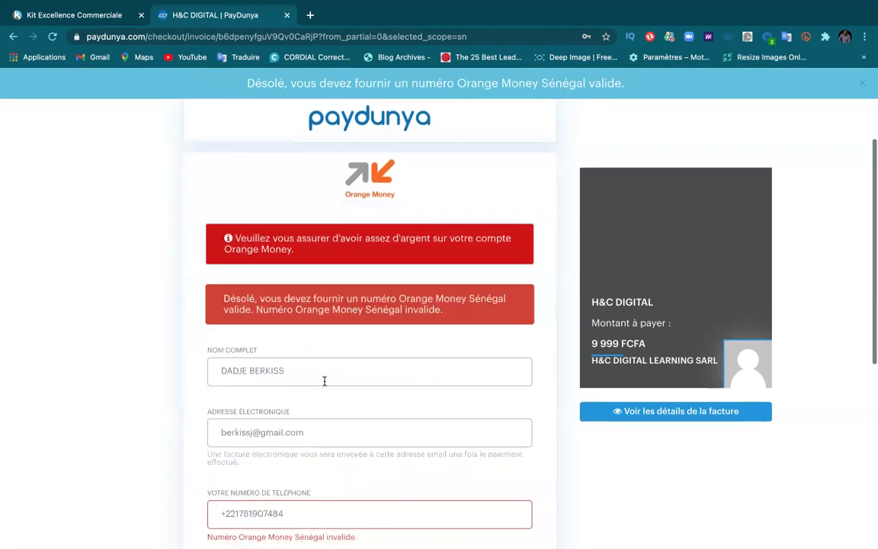
scroll(324, 385, "down", 2)
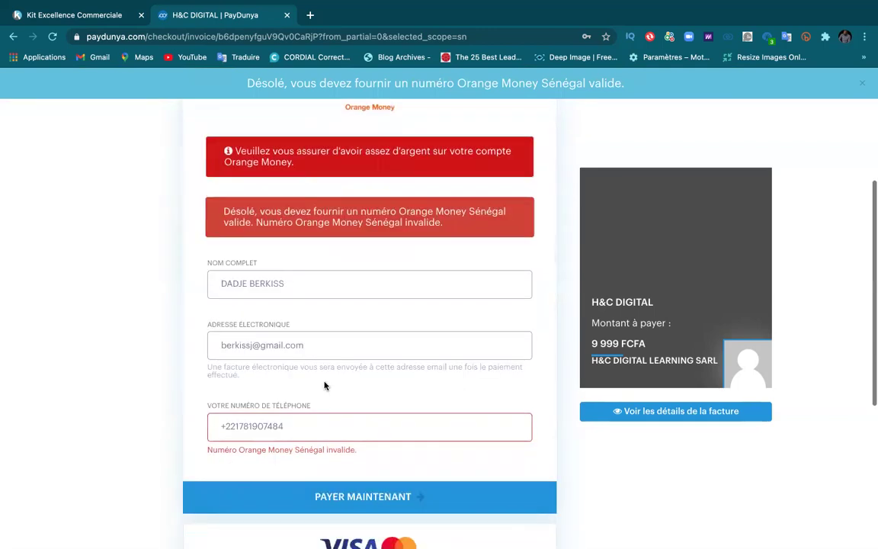
left_click(238, 429)
key("BackSpace")
key("BackSpace")
key("BackSpace")
key("BackSpace")
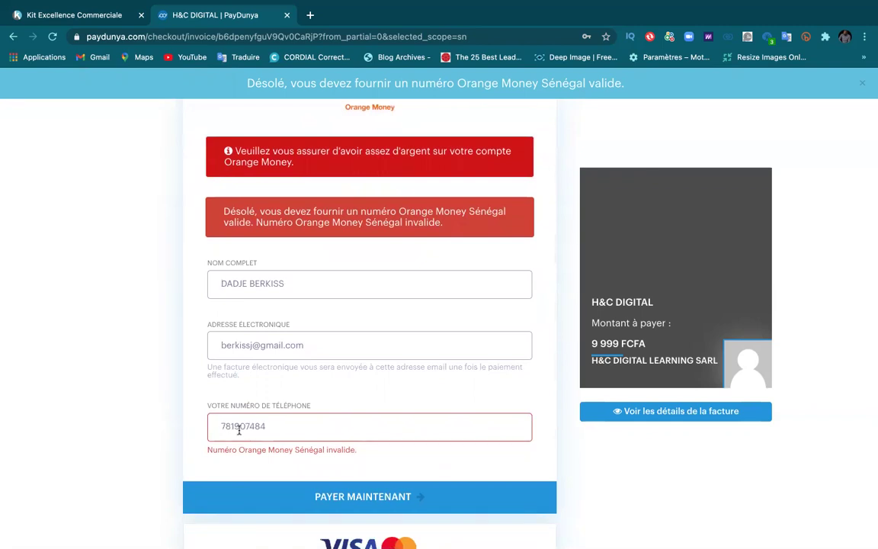
left_click(292, 502)
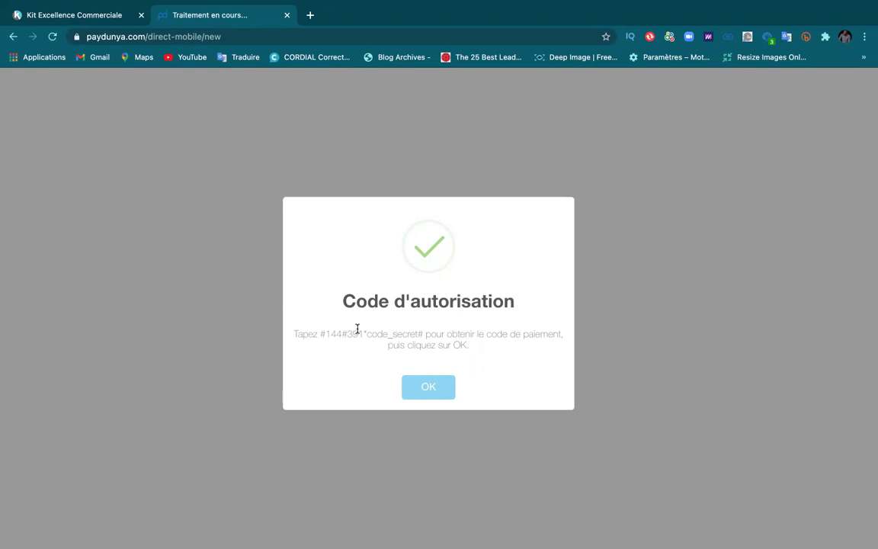
Step: Continue to Orange Money's 9 999 F.CFA payment page and enter the paying phone number
left_click(435, 389)
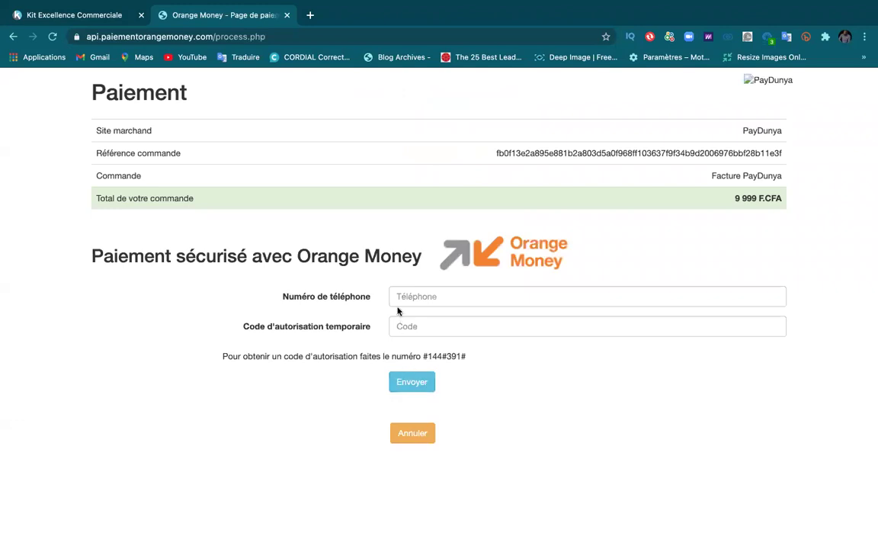
left_click(409, 297)
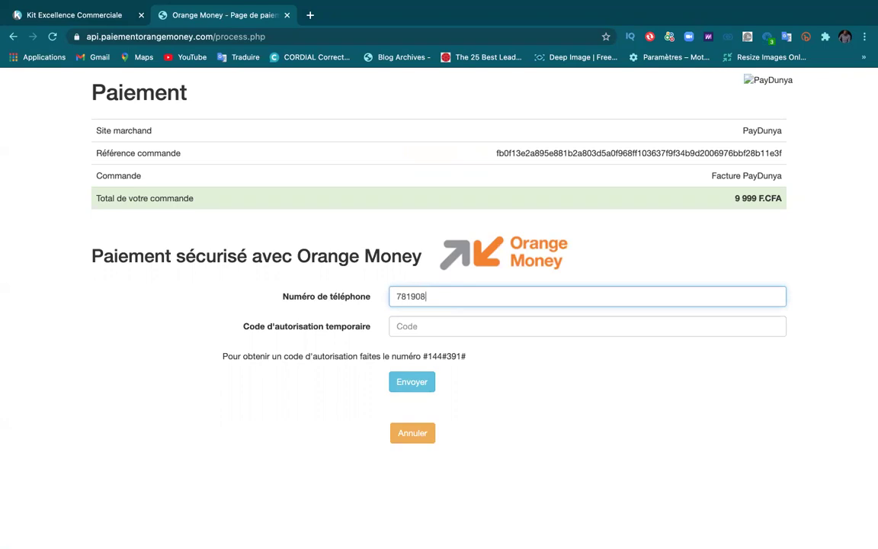
left_click(400, 324)
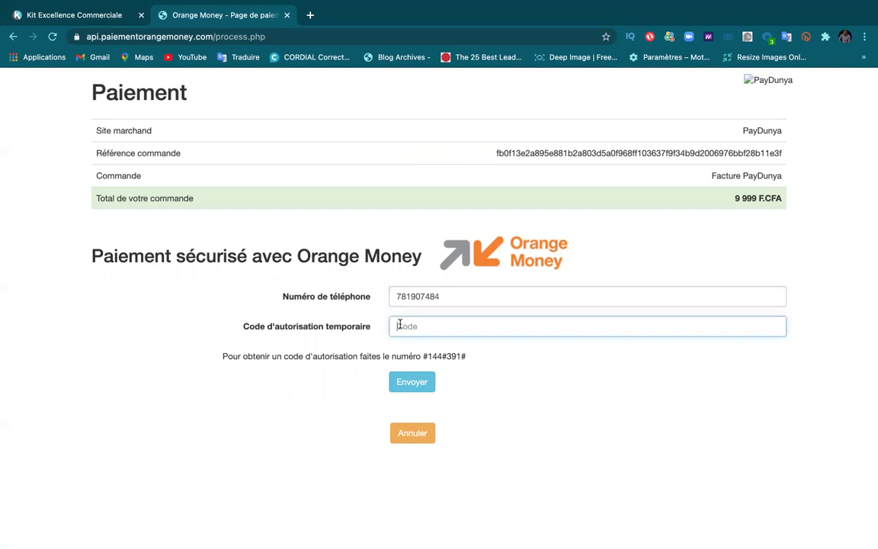